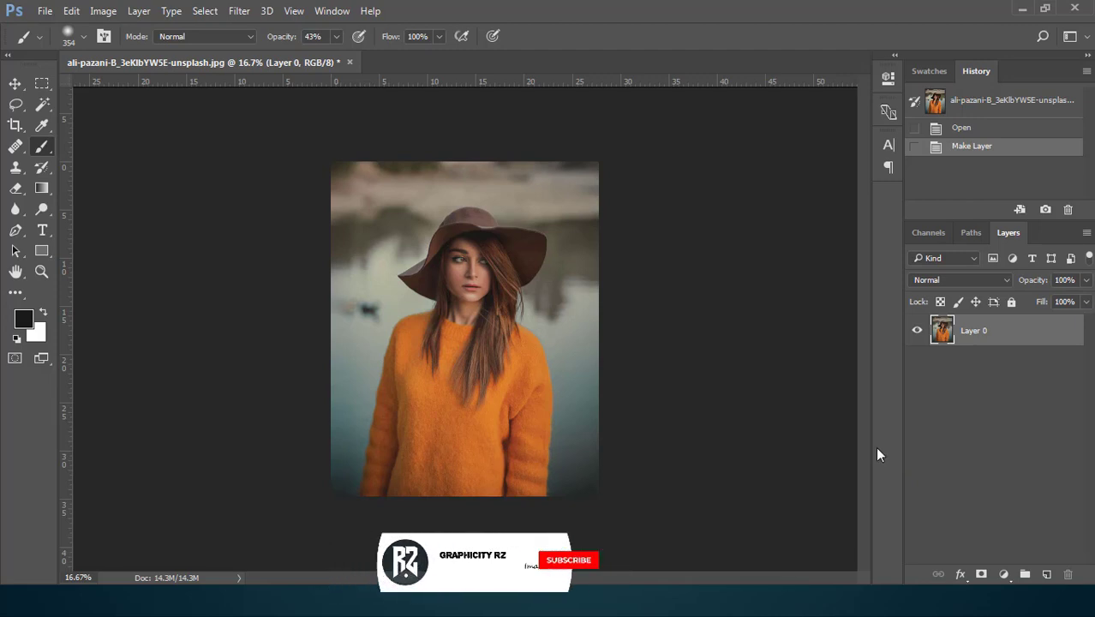
Duplicate the portrait's Layer 0 to create Layer 0 copy above it.
{"action": "right_click", "coordinate": [1000, 336]}
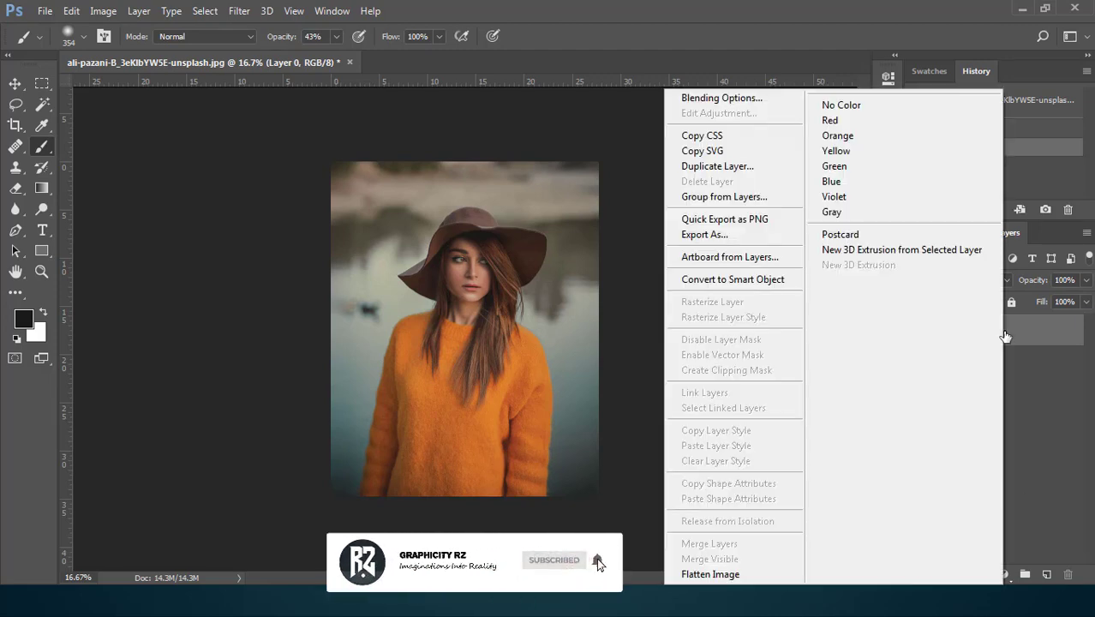
{"action": "left_click", "coordinate": [753, 175]}
{"action": "left_click", "coordinate": [688, 178]}
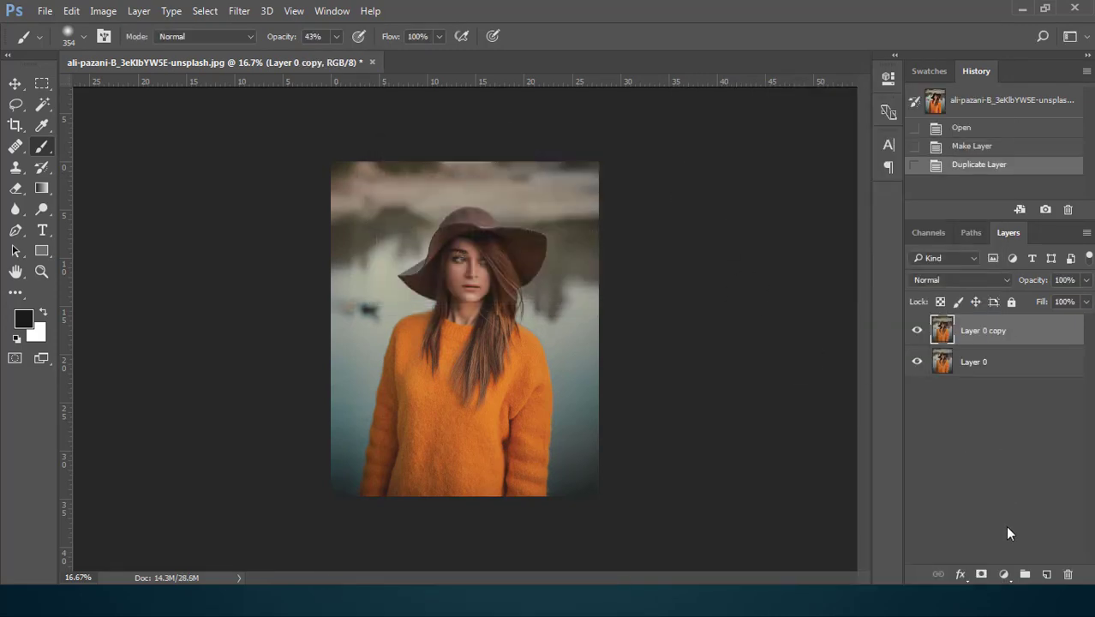
Add a Color Balance layer: midtones toward cyan, shadows toward blue, highlights -37 toward yellow.
{"action": "left_click", "coordinate": [1004, 574]}
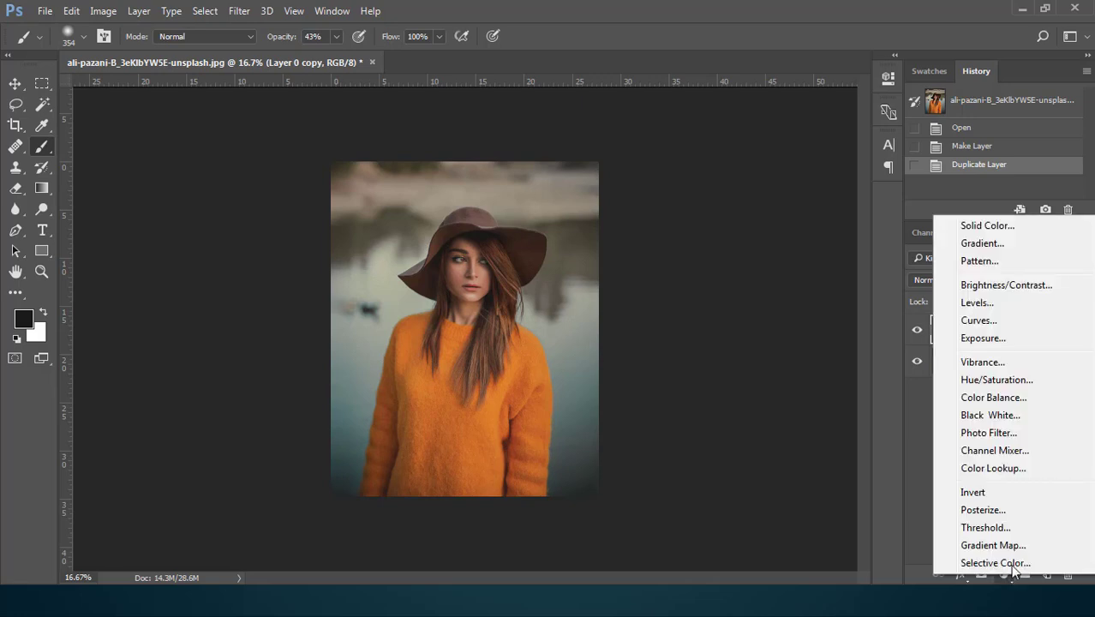
{"action": "left_click", "coordinate": [993, 396]}
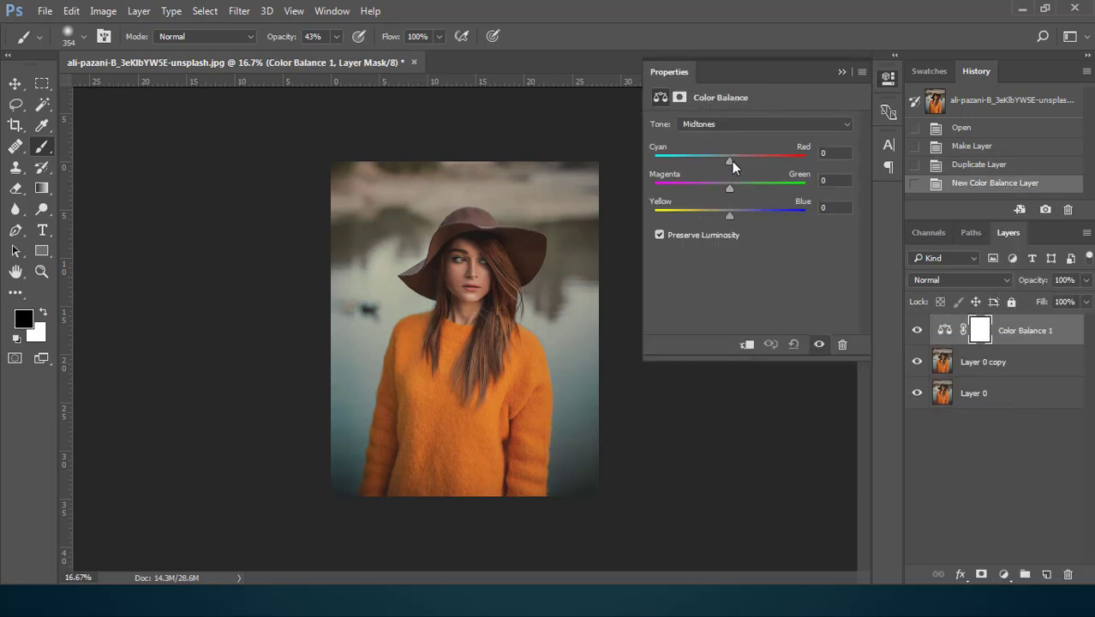
{"action": "left_click", "coordinate": [721, 127]}
{"action": "left_click", "coordinate": [708, 129]}
{"action": "left_click_drag", "start_coordinate": [729, 160], "coordinate": [710, 161]}
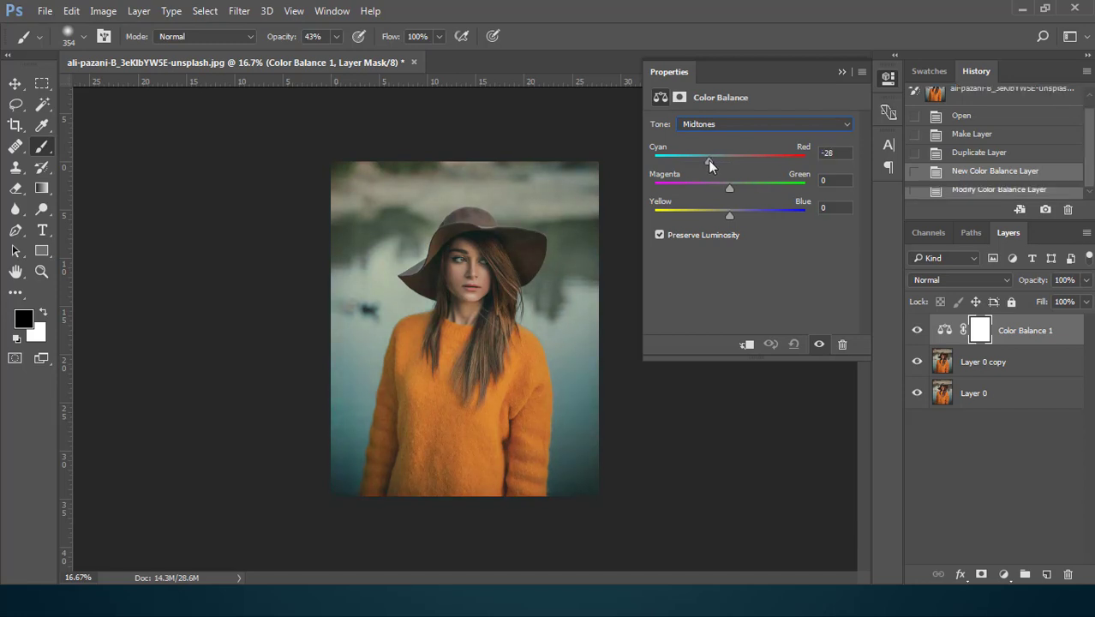
{"action": "left_click", "coordinate": [722, 126]}
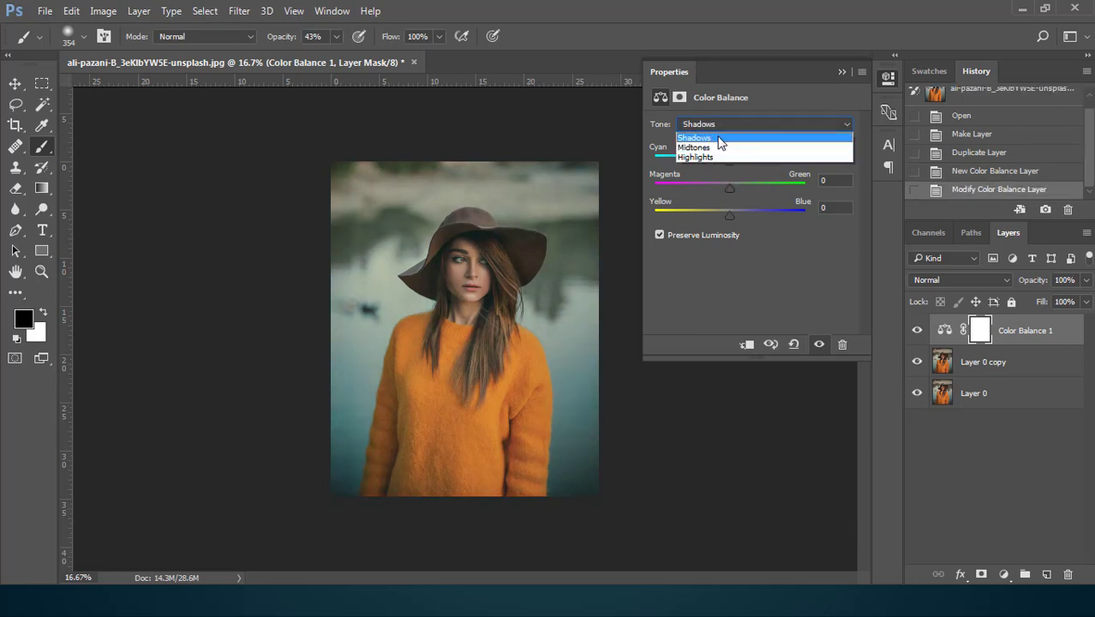
{"action": "left_click", "coordinate": [719, 137]}
{"action": "left_click_drag", "start_coordinate": [728, 214], "coordinate": [752, 214]}
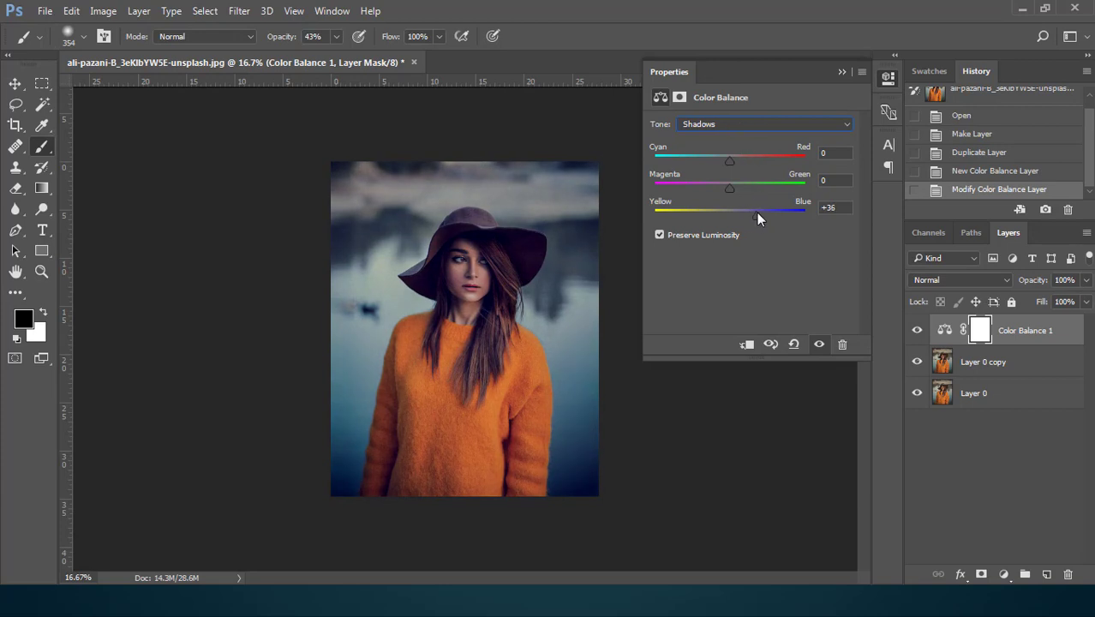
{"action": "left_click", "coordinate": [733, 126]}
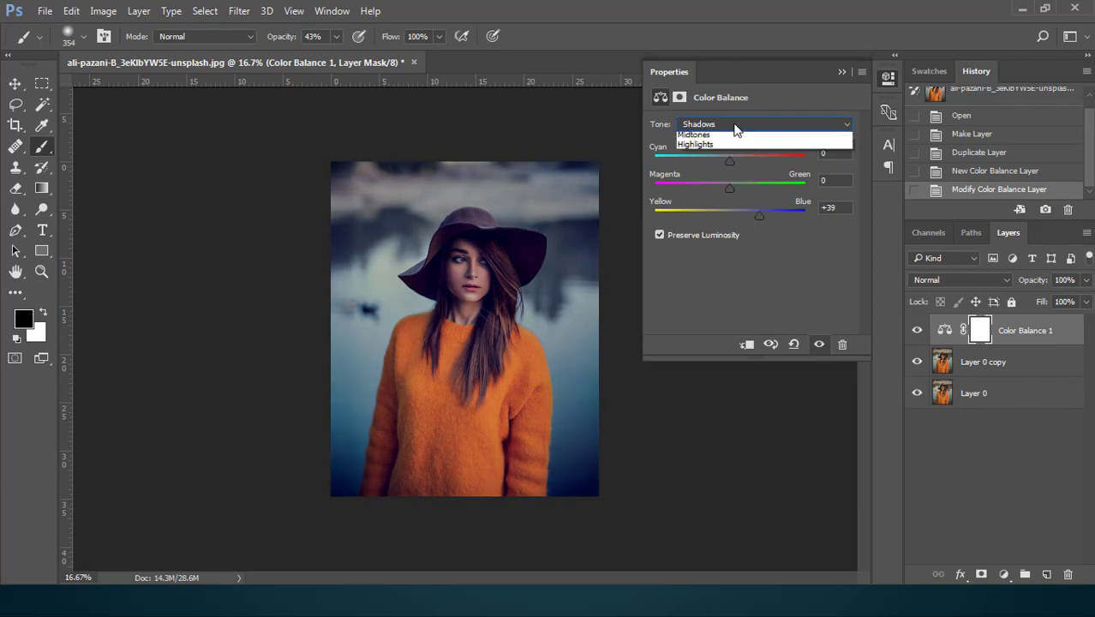
{"action": "left_click", "coordinate": [715, 158]}
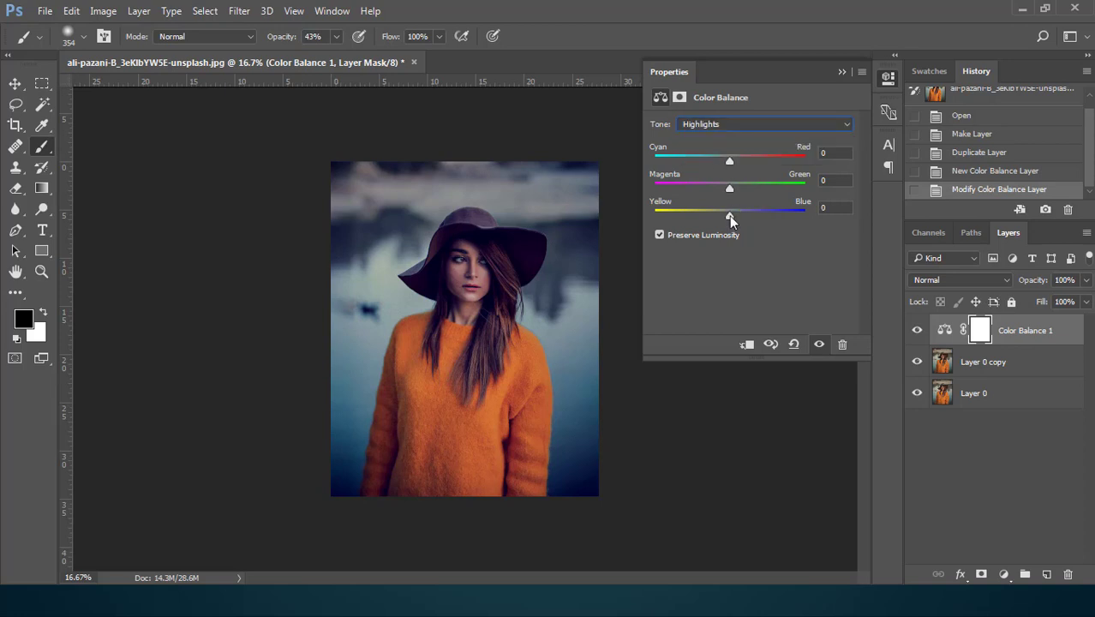
{"action": "left_click_drag", "start_coordinate": [729, 215], "coordinate": [705, 216]}
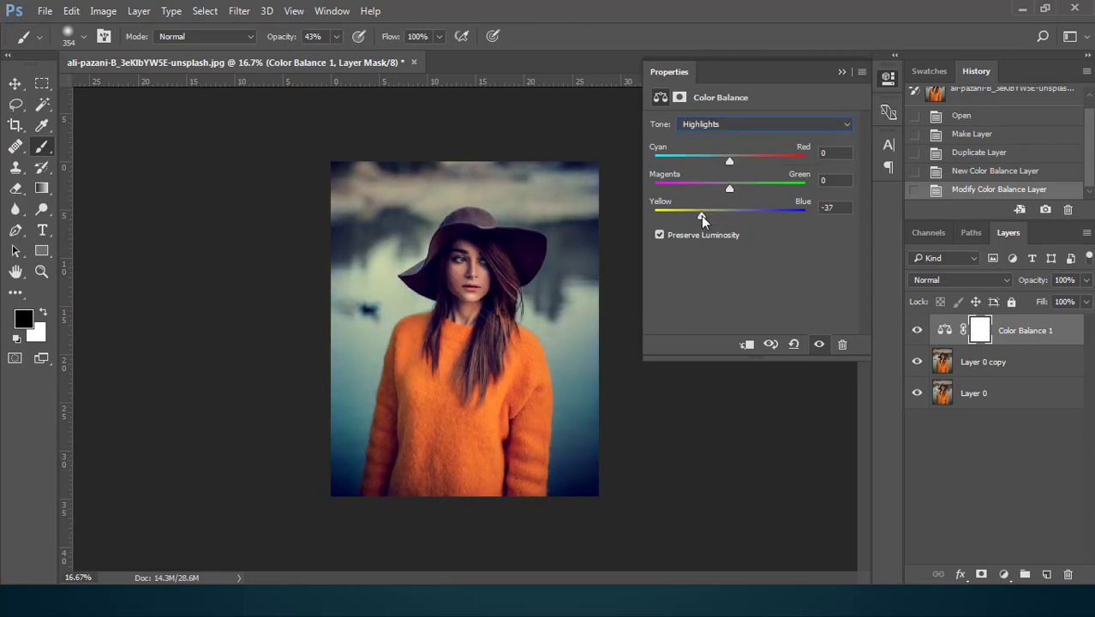
Refine Color Balance to shadows Yellow–Blue +45 and midtones Cyan–Red -27.
{"action": "left_click", "coordinate": [712, 125]}
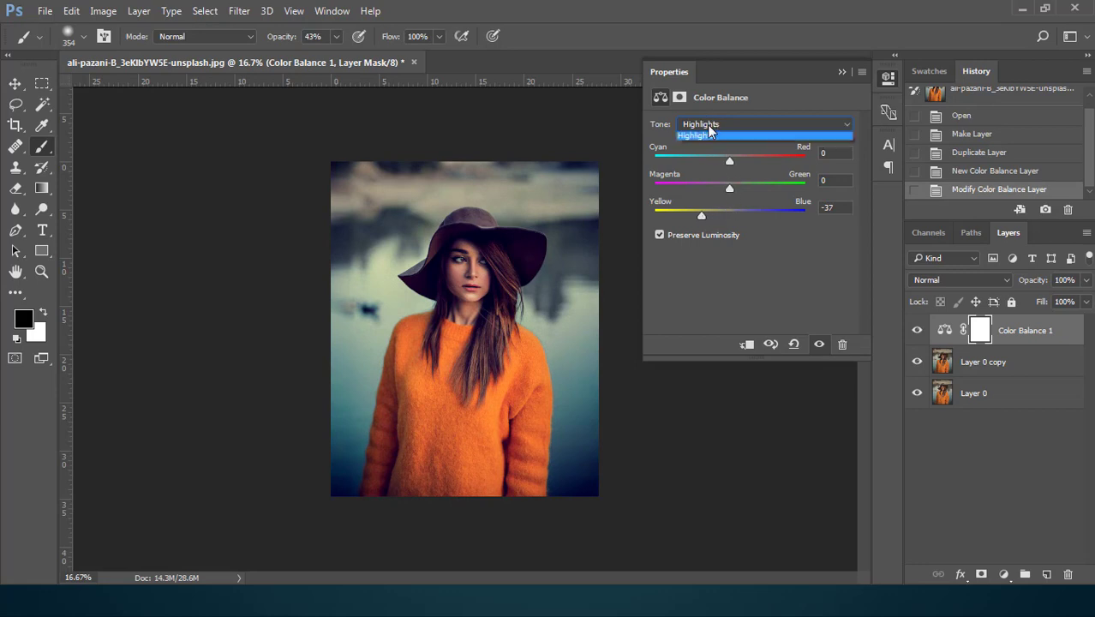
{"action": "left_click", "coordinate": [693, 137]}
{"action": "left_click_drag", "start_coordinate": [728, 215], "coordinate": [763, 214]}
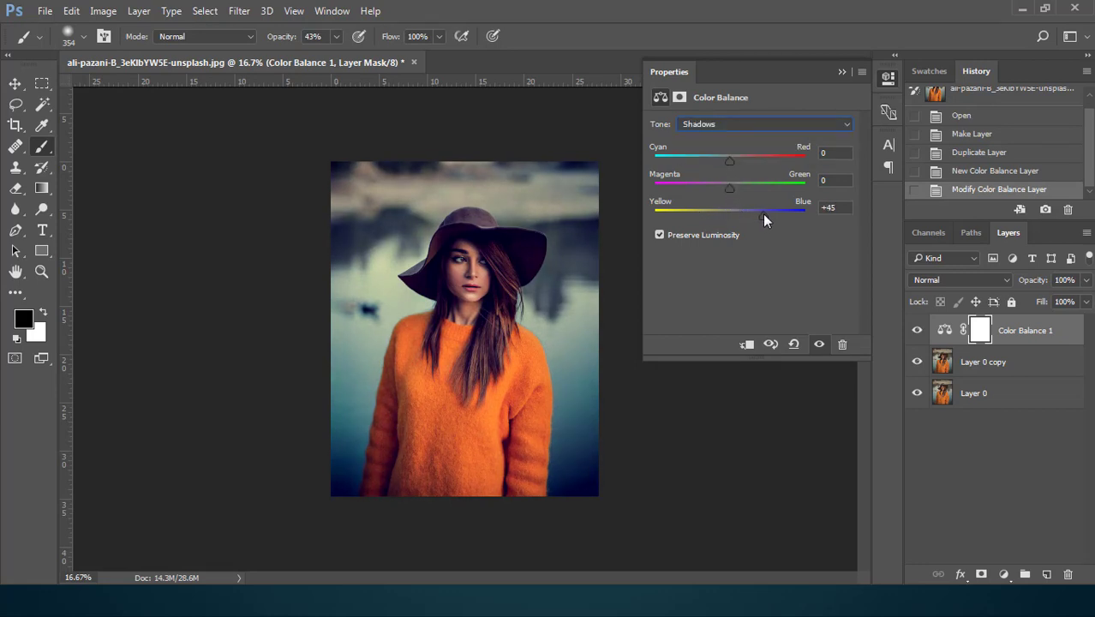
{"action": "left_click", "coordinate": [733, 125]}
{"action": "left_click", "coordinate": [711, 145]}
{"action": "left_click_drag", "start_coordinate": [729, 161], "coordinate": [705, 159]}
{"action": "left_click", "coordinate": [836, 73]}
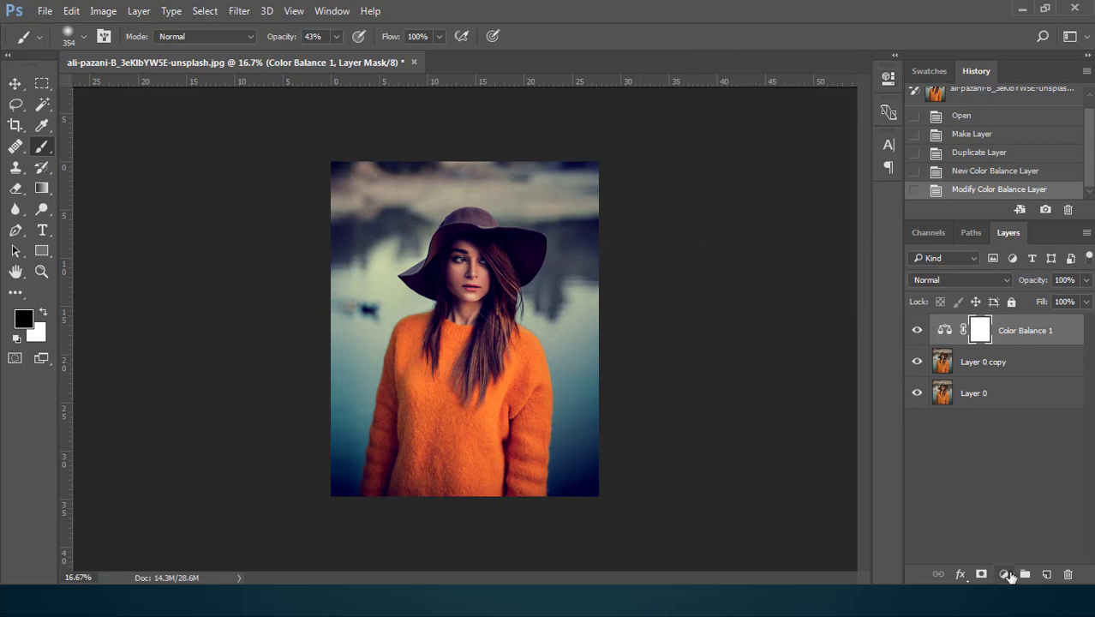
Add a Gradient Fill layer using the Violet, Orange preset, midpoint nudged toward orange.
{"action": "left_click", "coordinate": [1003, 573]}
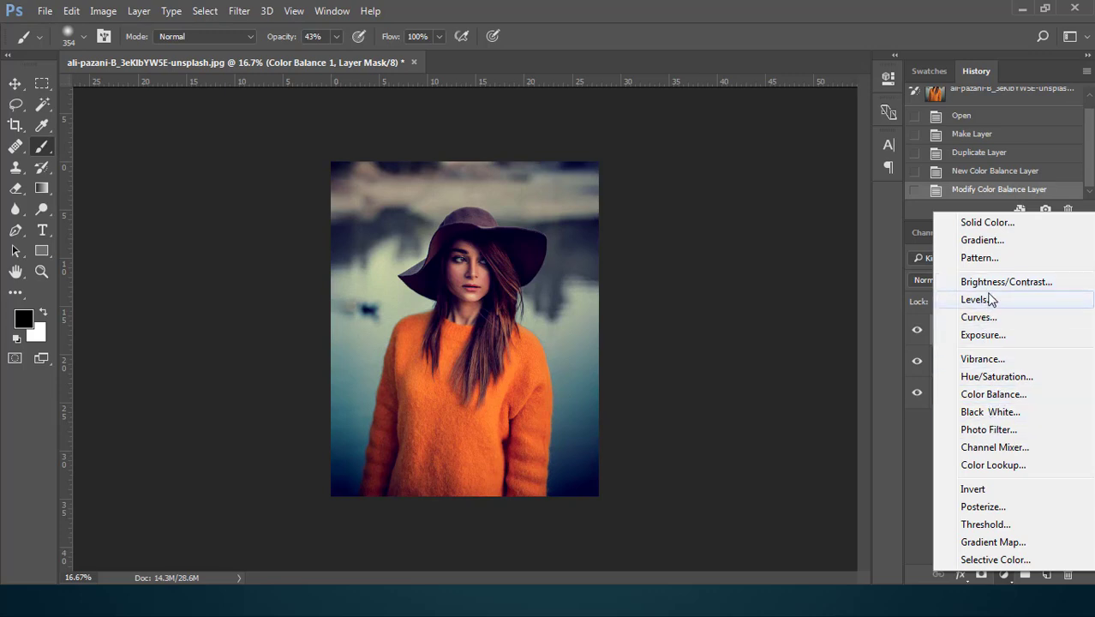
{"action": "left_click", "coordinate": [985, 241]}
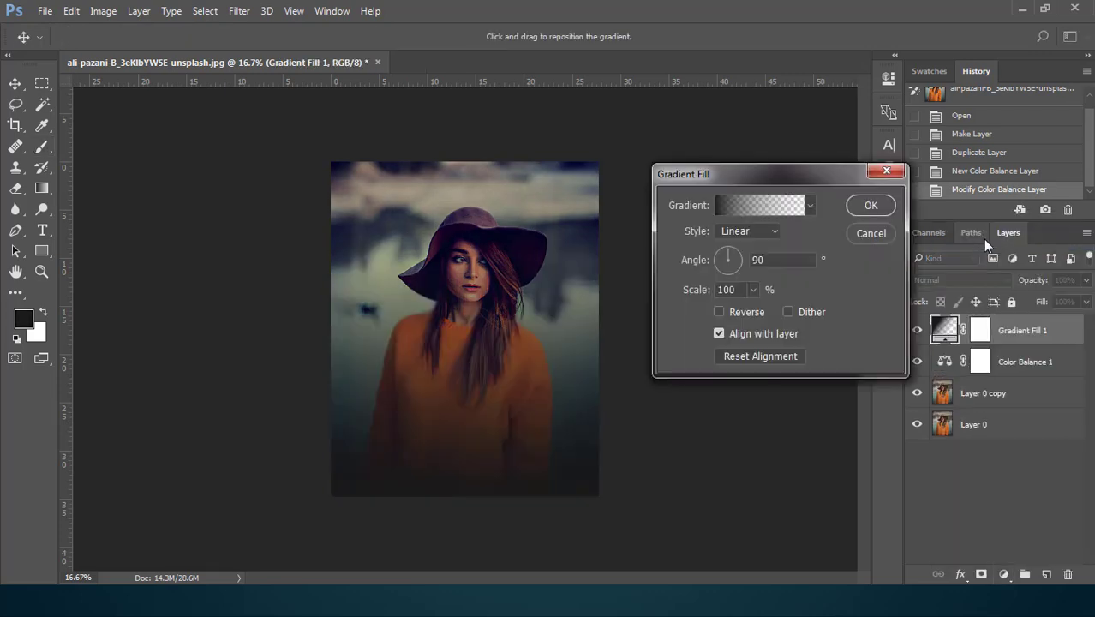
{"action": "left_click", "coordinate": [758, 205]}
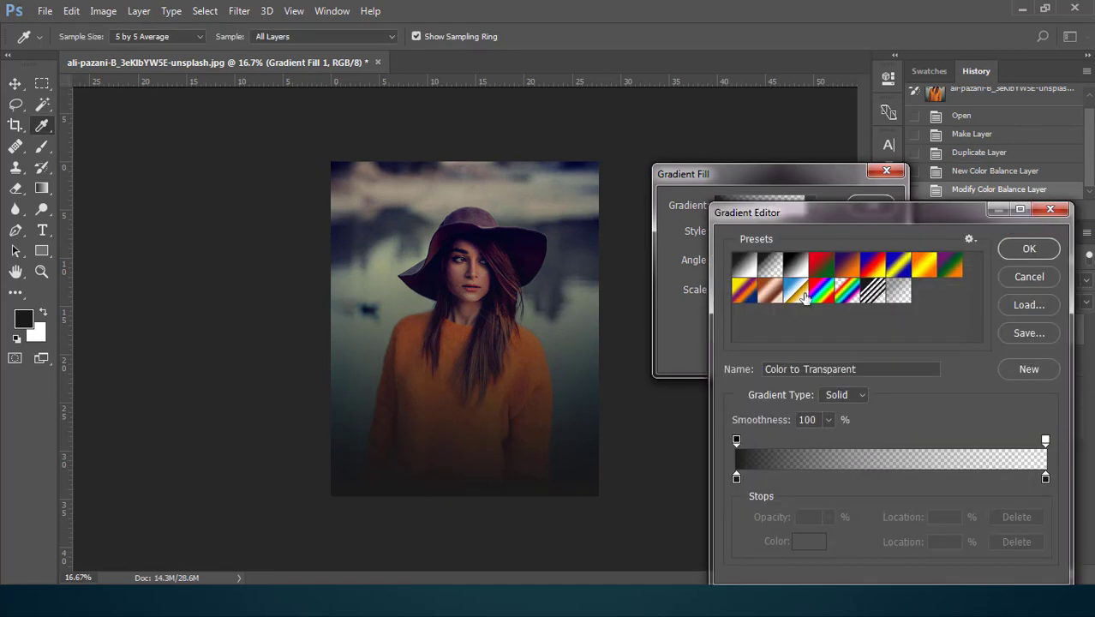
{"action": "left_click", "coordinate": [845, 265]}
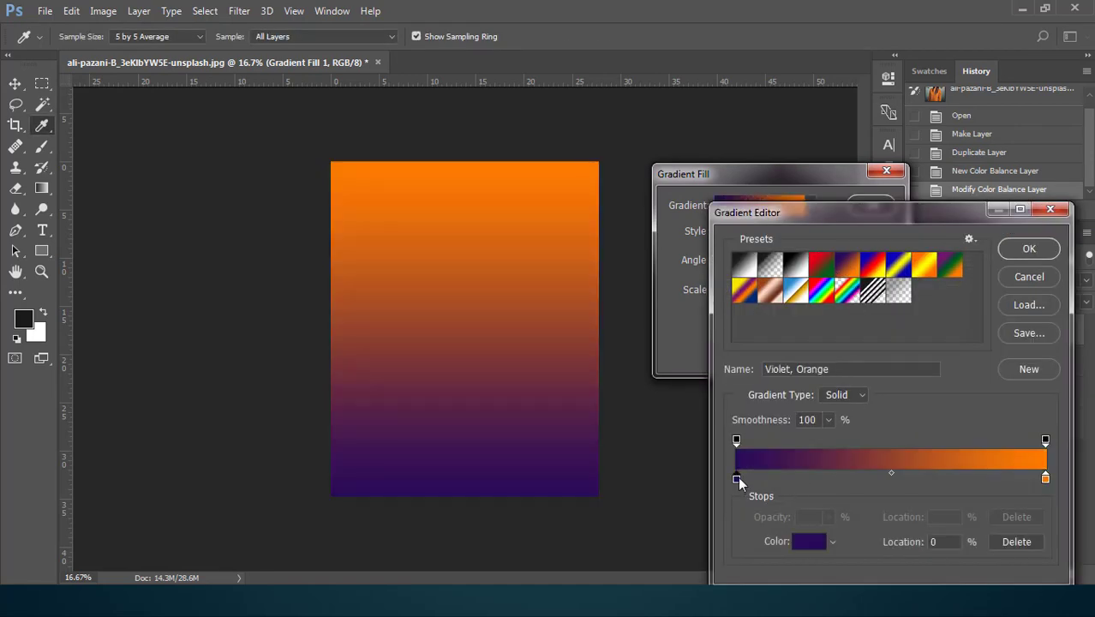
{"action": "mouse_move", "coordinate": [738, 476]}
{"action": "left_mouse_down"}
{"action": "mouse_move", "coordinate": [759, 479]}
{"action": "mouse_move", "coordinate": [736, 480]}
{"action": "left_mouse_up"}
{"action": "left_click_drag", "start_coordinate": [889, 474], "coordinate": [911, 479]}
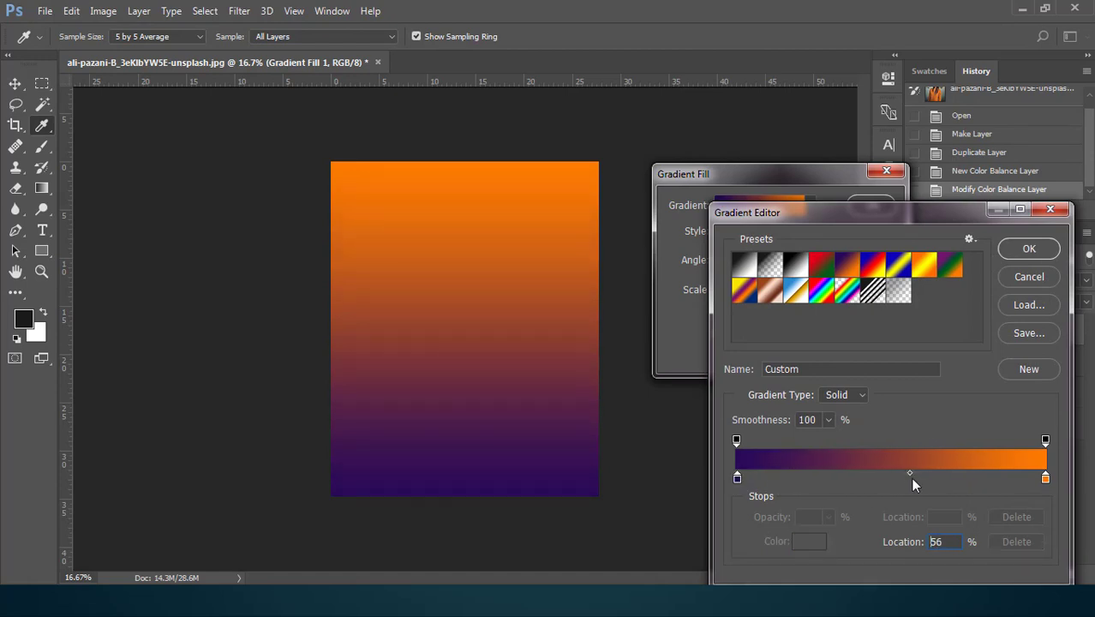
{"action": "left_click", "coordinate": [1032, 250]}
{"action": "left_click", "coordinate": [890, 211]}
Set Gradient Fill 1 to Screen blend mode at 66% opacity and target its mask.
{"action": "left_click", "coordinate": [936, 279]}
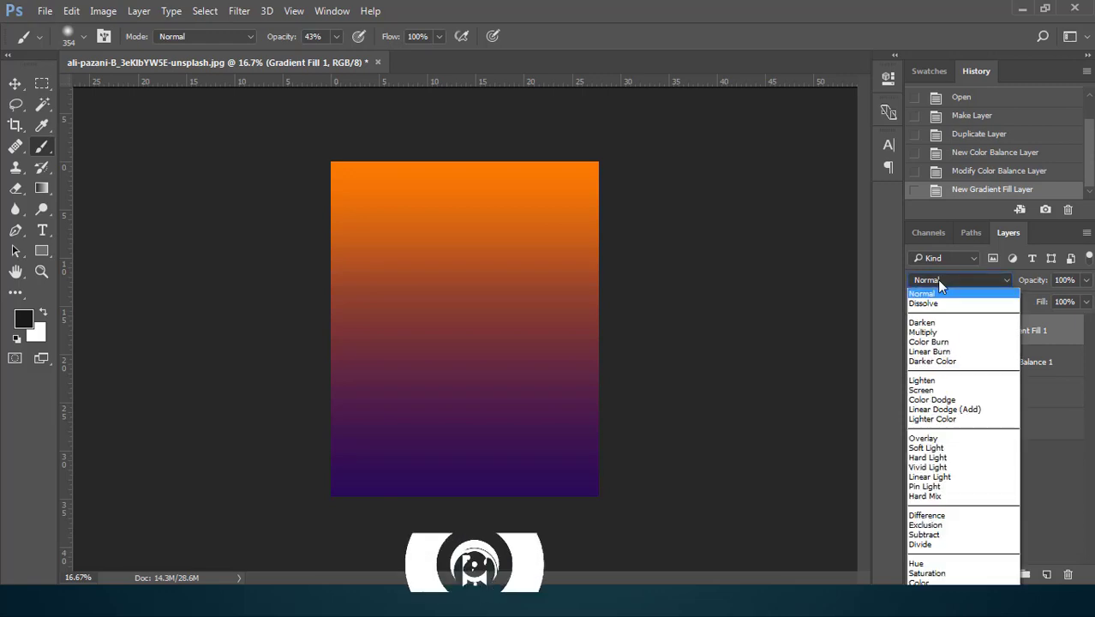
{"action": "left_click", "coordinate": [939, 448]}
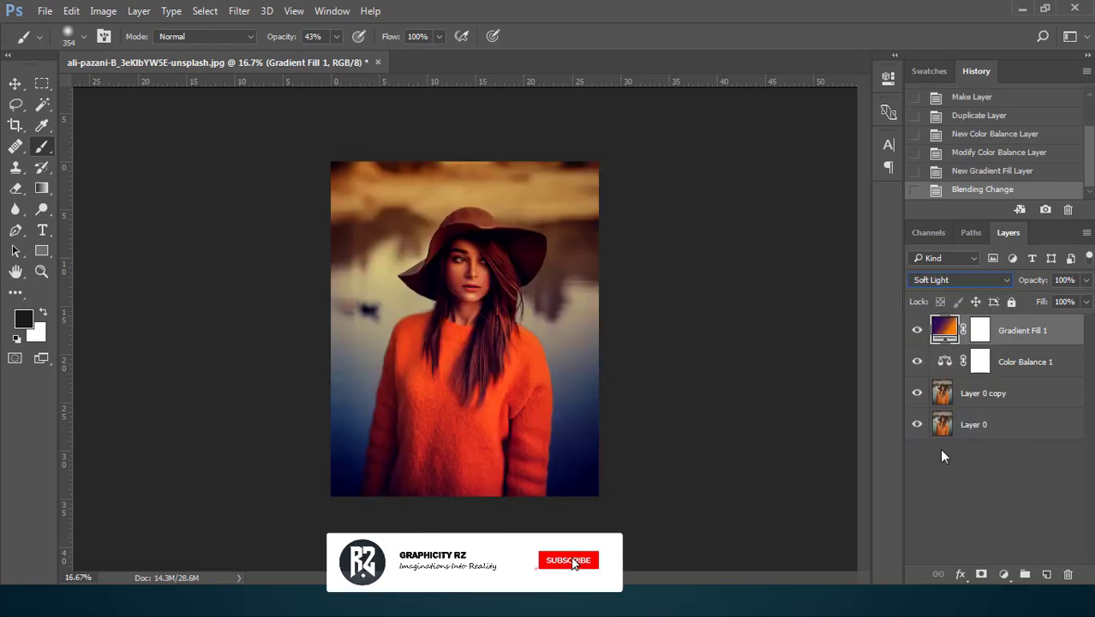
{"action": "left_click", "coordinate": [1086, 279]}
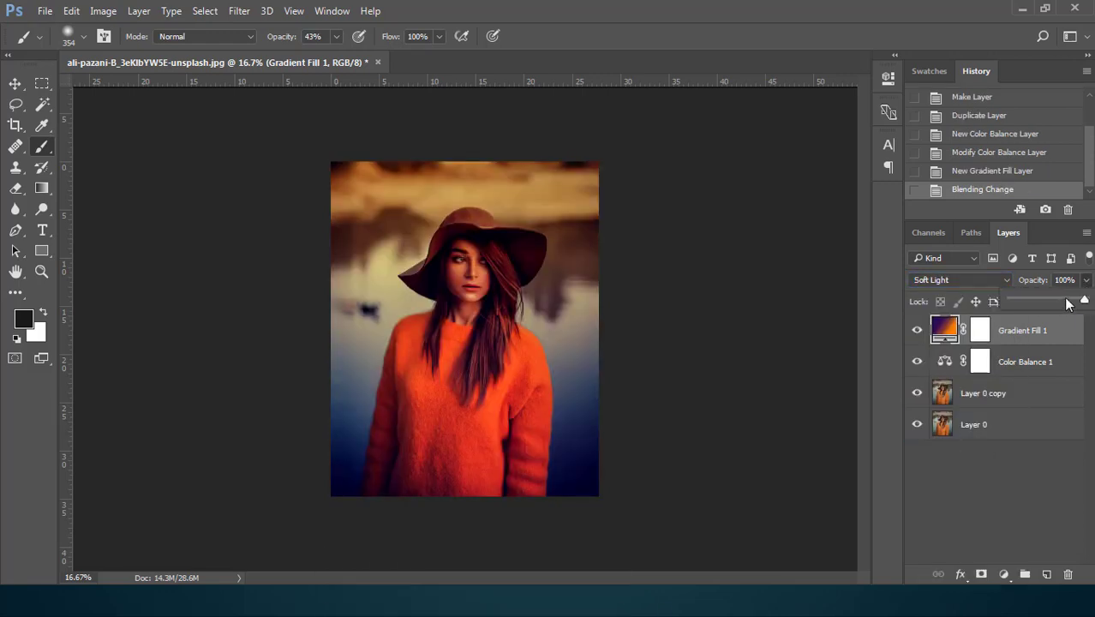
{"action": "left_click", "coordinate": [972, 279]}
{"action": "left_click", "coordinate": [929, 393]}
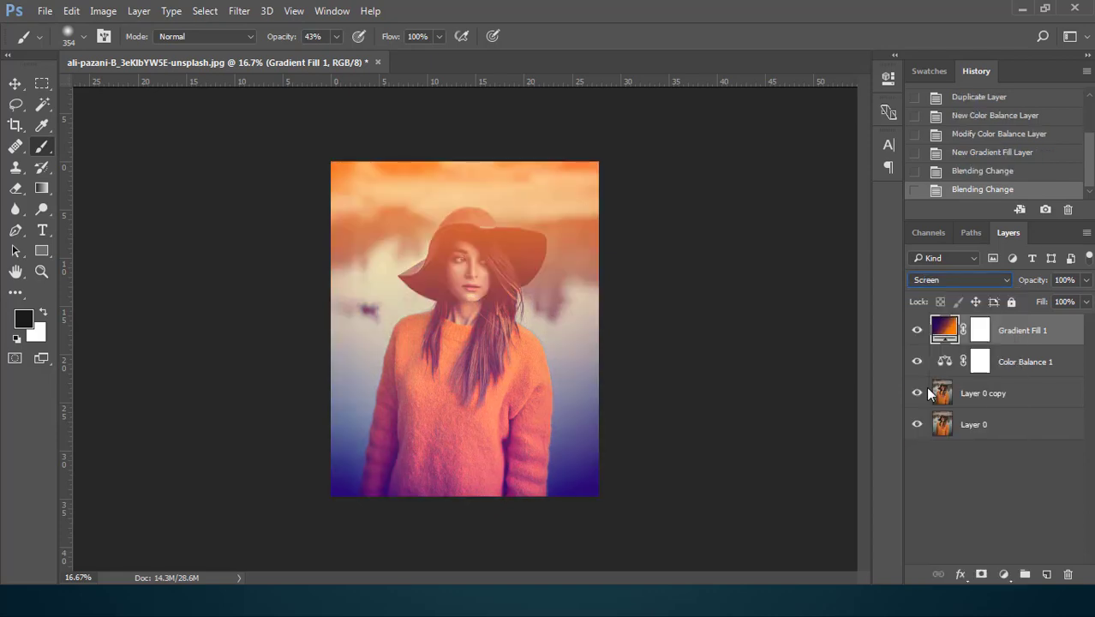
{"action": "left_click_drag", "start_coordinate": [1085, 290], "coordinate": [1054, 304]}
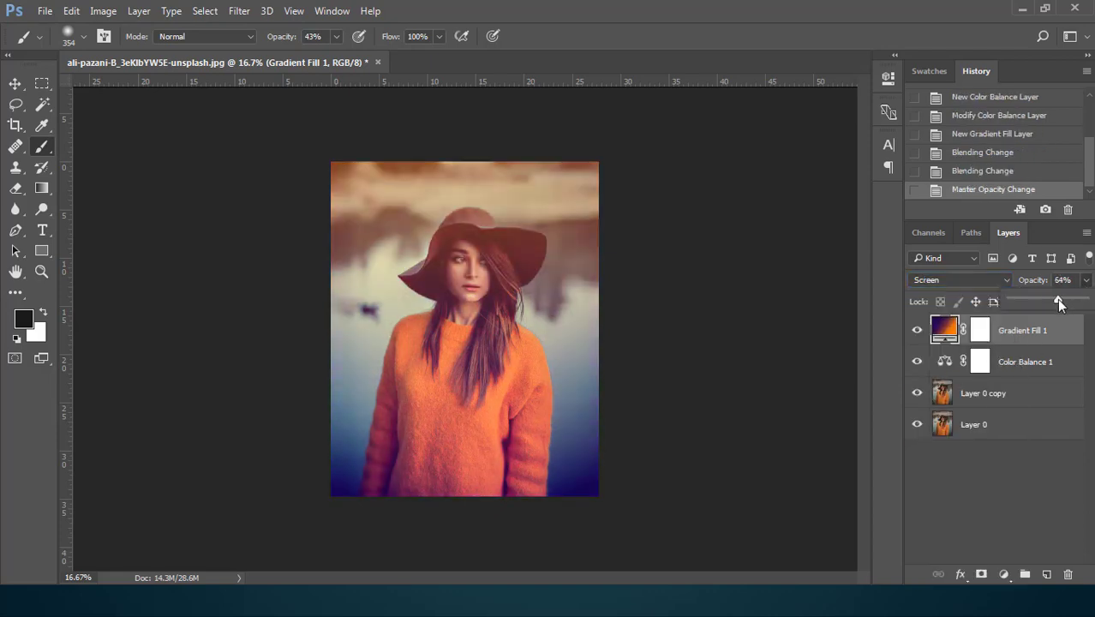
{"action": "left_click_drag", "start_coordinate": [1053, 304], "coordinate": [1064, 304]}
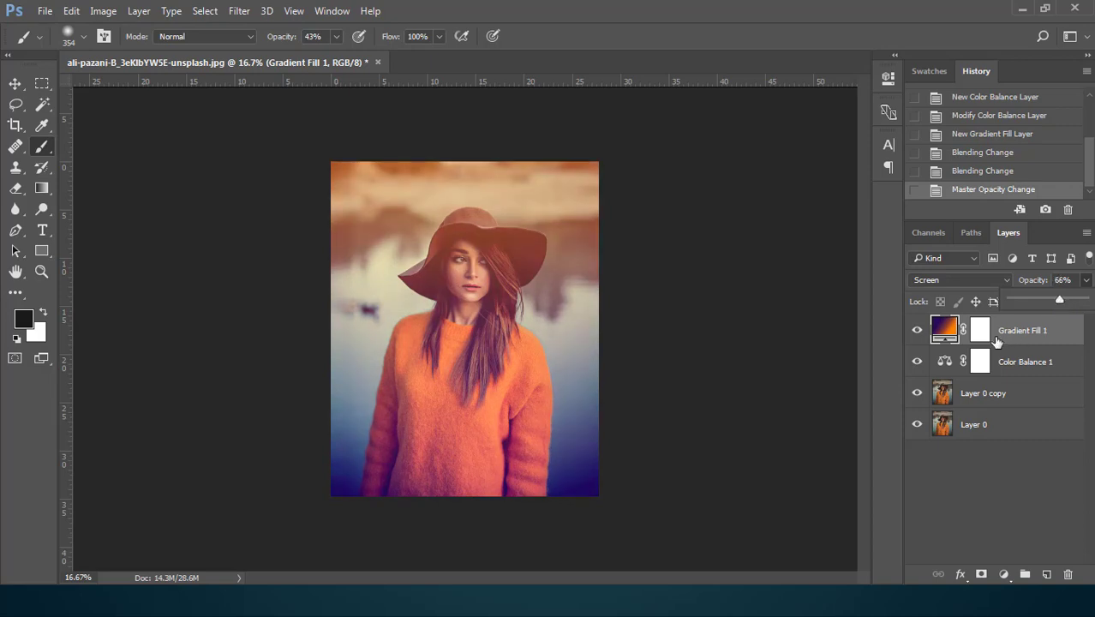
{"action": "left_click", "coordinate": [979, 330]}
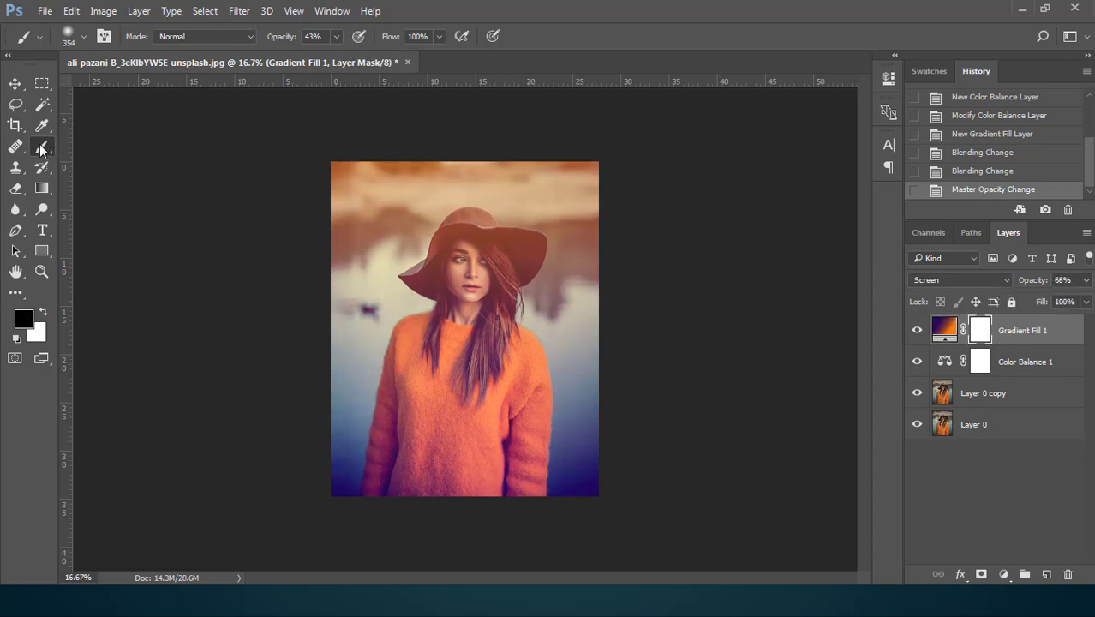
Paint black at 30% opacity on the Gradient Fill 1 mask over the face and hair.
{"action": "left_click", "coordinate": [23, 322]}
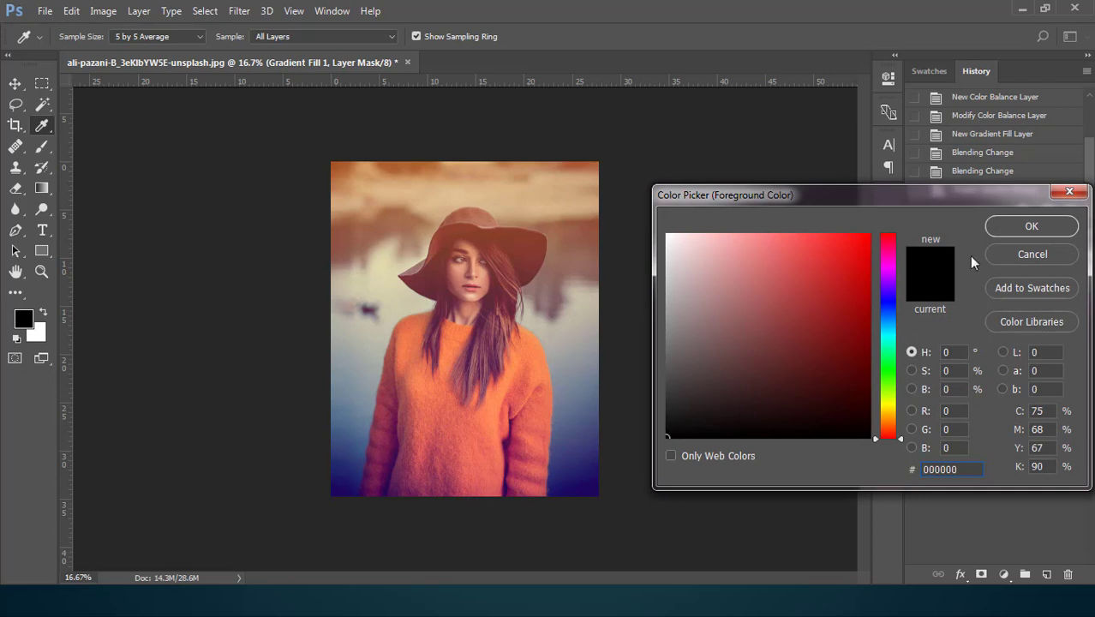
{"action": "left_click", "coordinate": [969, 254]}
{"action": "key", "text": "3"}
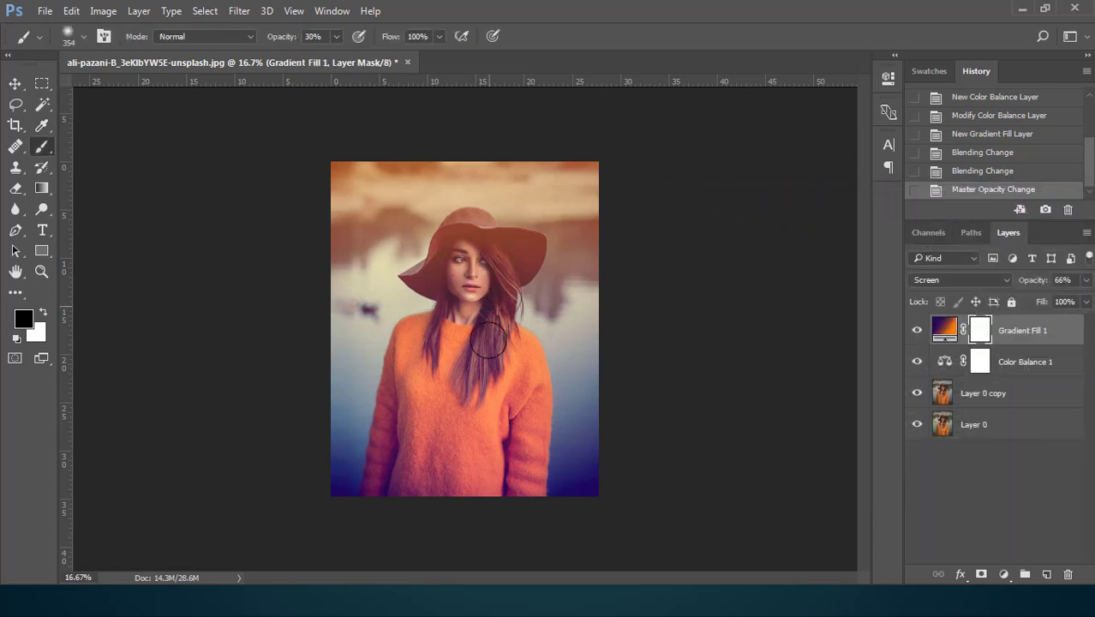
{"action": "left_click", "coordinate": [505, 273]}
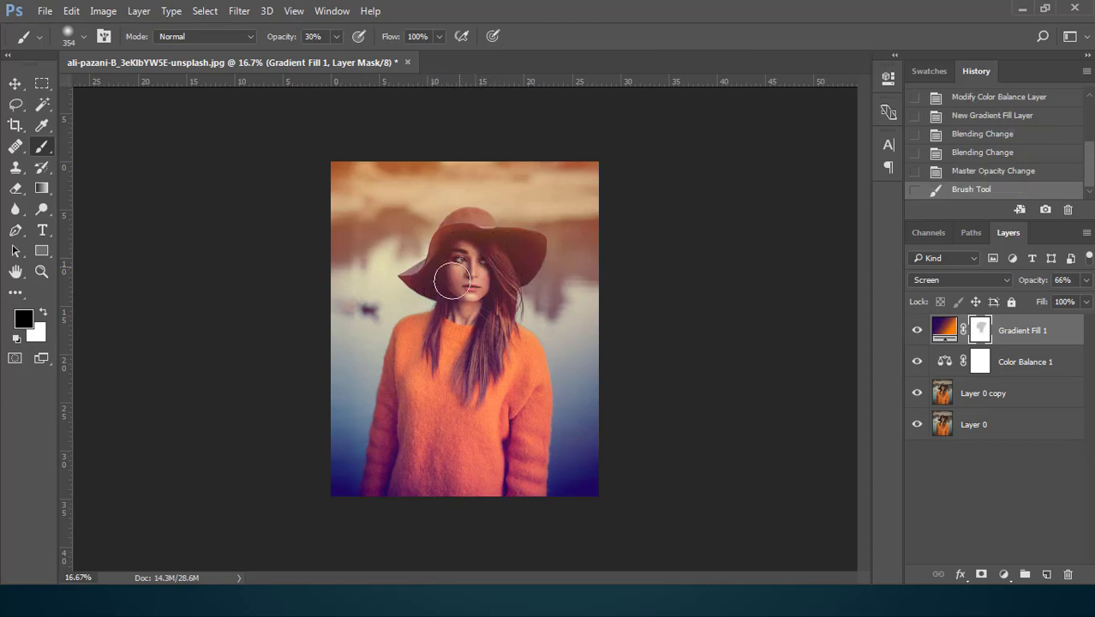
{"action": "left_click_drag", "start_coordinate": [452, 279], "coordinate": [488, 319]}
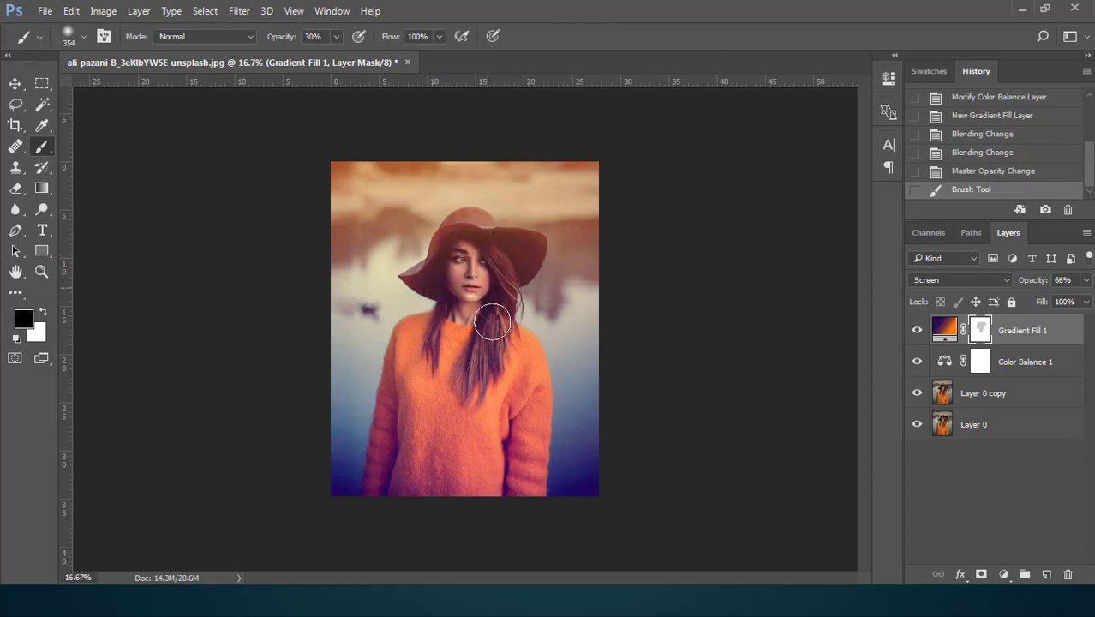
{"action": "left_click", "coordinate": [14, 83]}
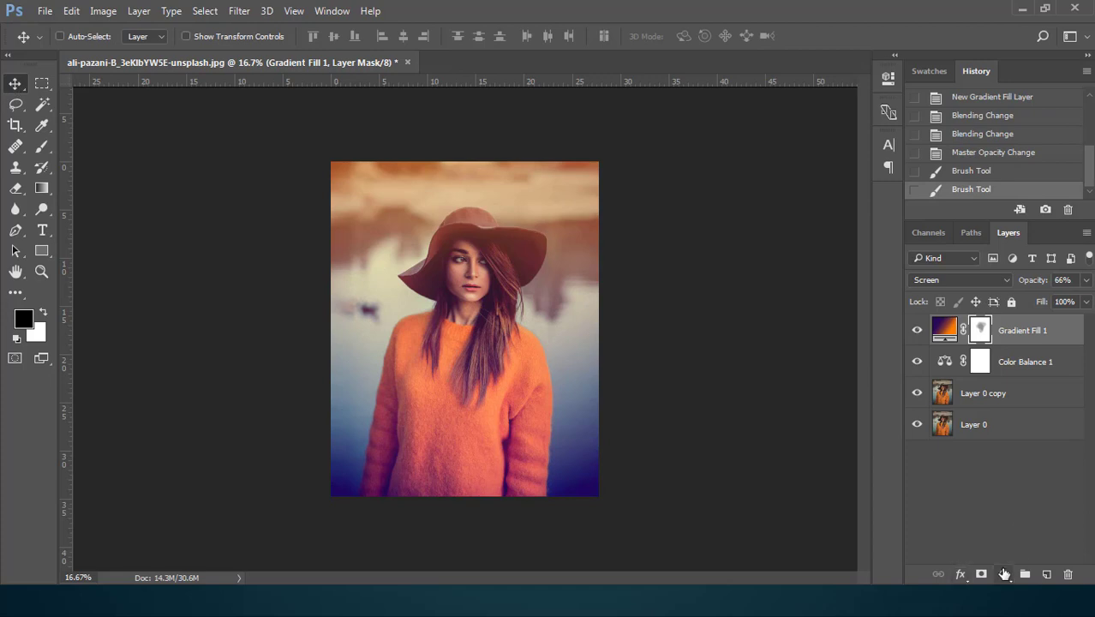
Add a Curves 1 layer with an S-curve, then select Curves 1 through Layer 0 copy.
{"action": "left_click", "coordinate": [1004, 573]}
{"action": "left_click", "coordinate": [985, 310]}
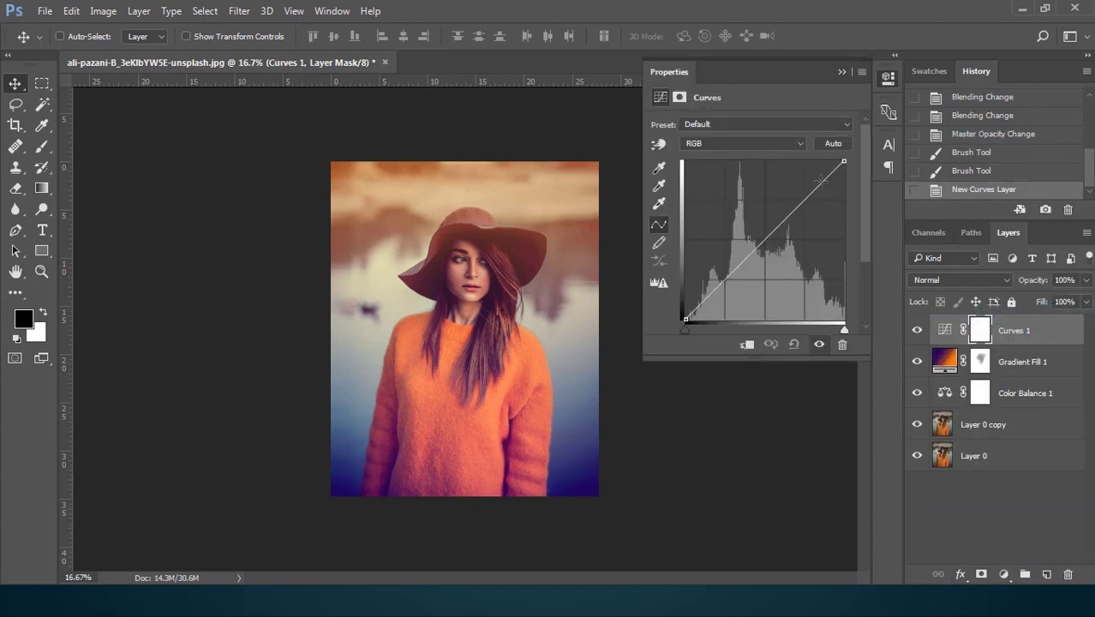
{"action": "left_click", "coordinate": [820, 179]}
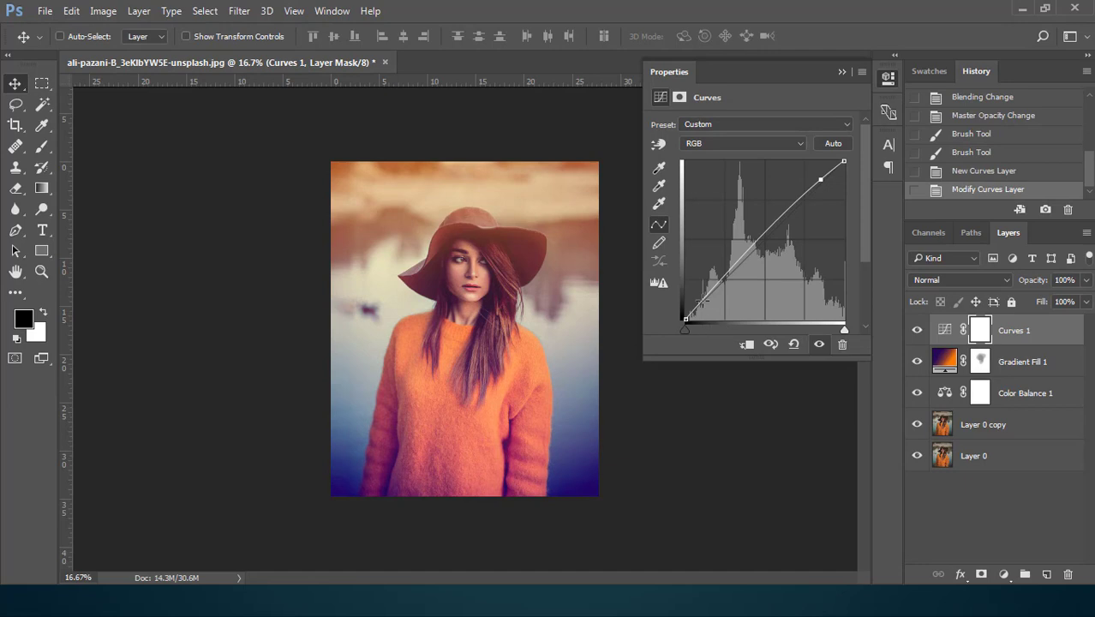
{"action": "left_click_drag", "start_coordinate": [701, 299], "coordinate": [704, 304]}
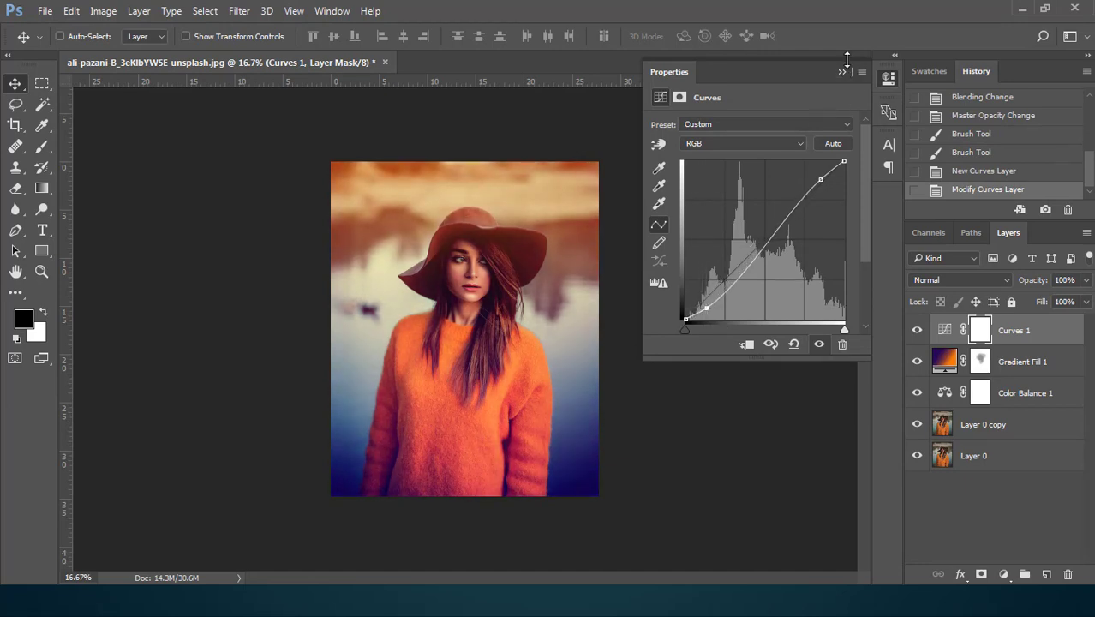
{"action": "left_click", "coordinate": [841, 71]}
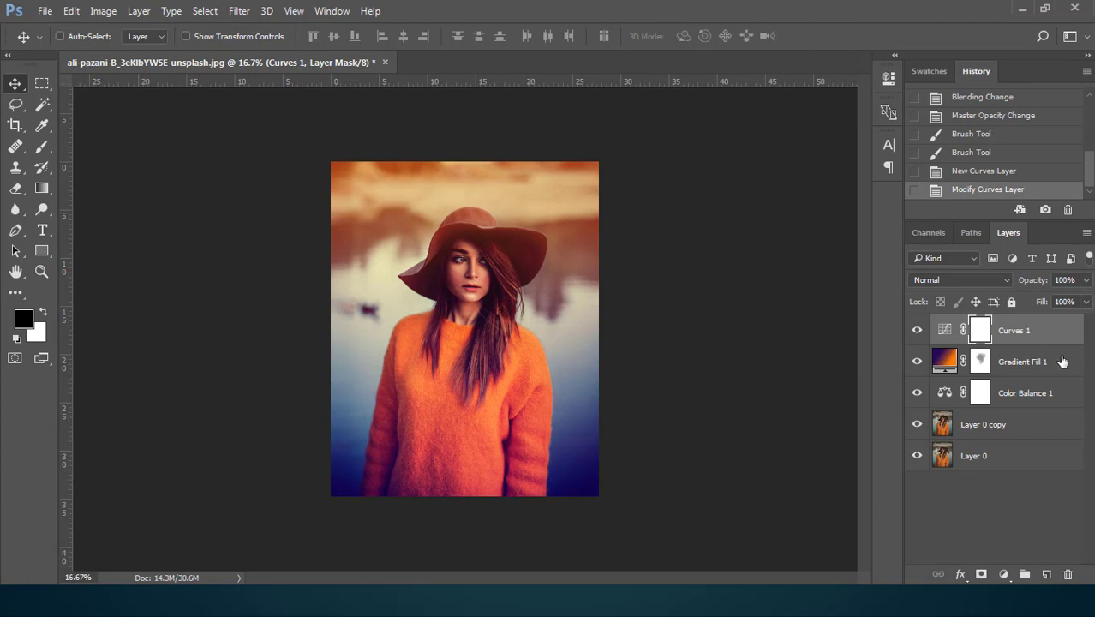
{"action": "left_click", "coordinate": [1037, 424], "text": "shift"}
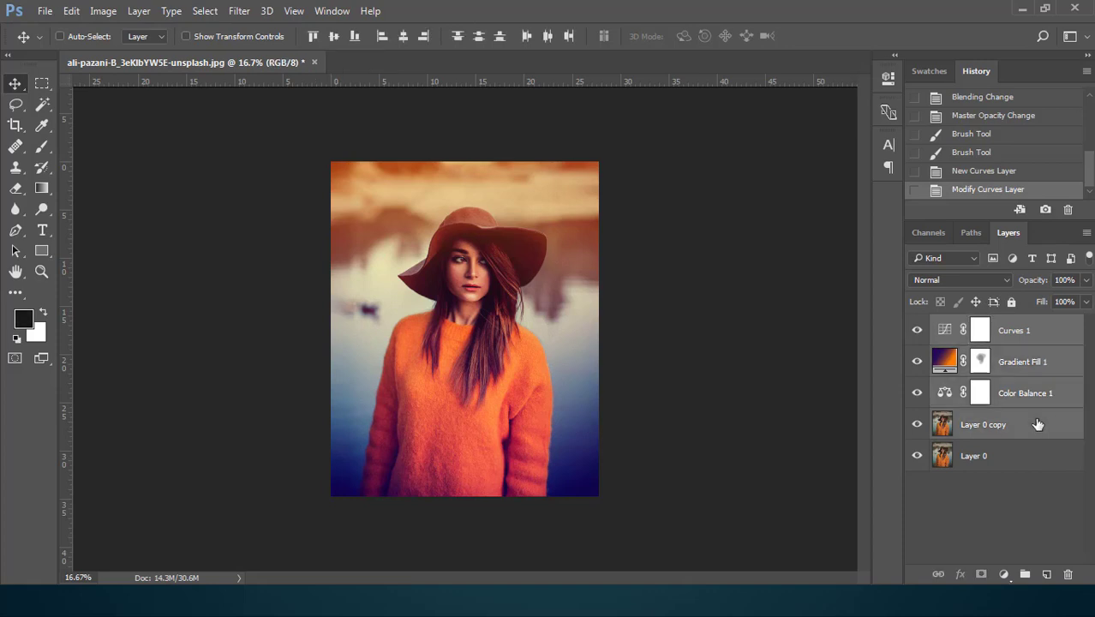
{"action": "right_click", "coordinate": [1038, 424]}
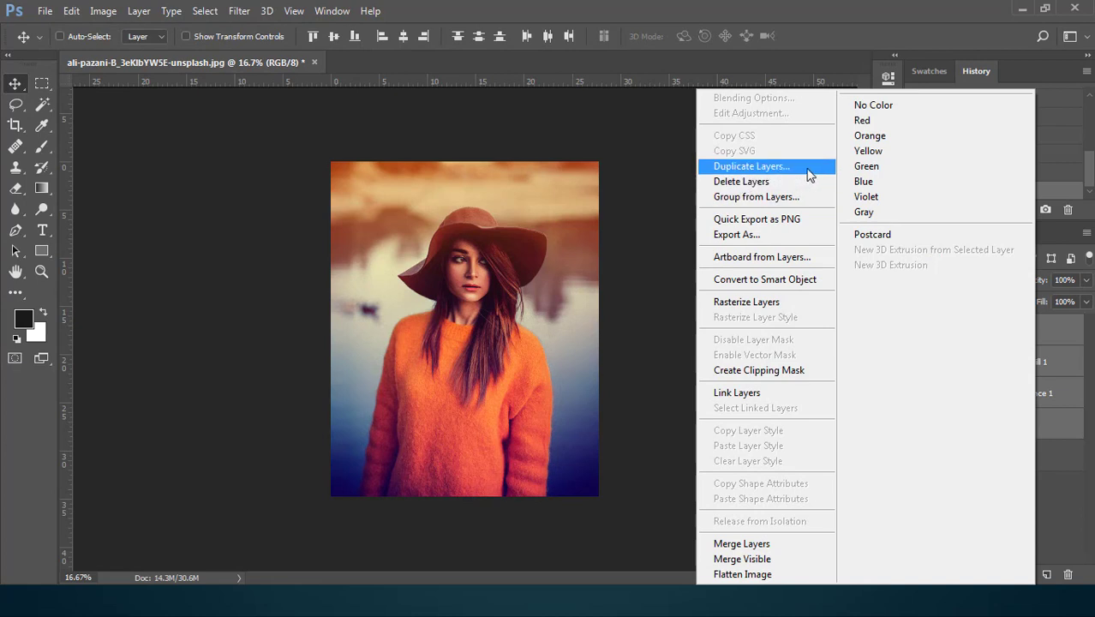
Group Curves 1 through Layer 0 copy into Group 1 and select Layer 0 copy inside it.
{"action": "left_click", "coordinate": [754, 191]}
{"action": "left_click", "coordinate": [684, 198]}
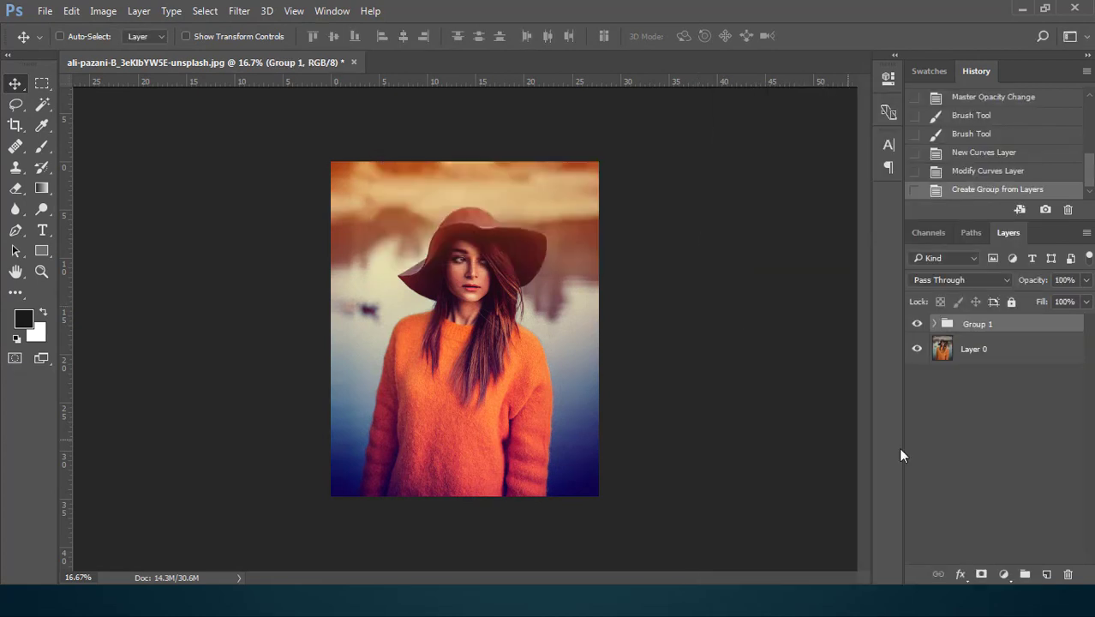
{"action": "left_click", "coordinate": [935, 324]}
{"action": "left_click", "coordinate": [1041, 445]}
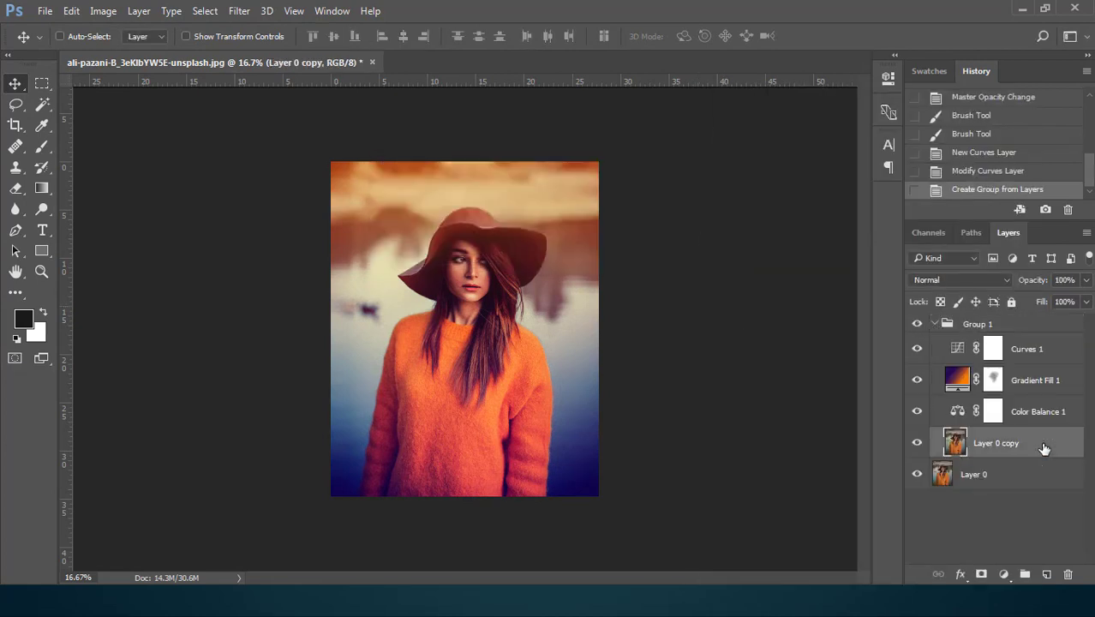
{"action": "left_click", "coordinate": [240, 10]}
Apply Camera Raw to Layer 0 copy with Luminance noise reduction 13 and slightly lower Luminance Detail.
{"action": "left_click", "coordinate": [338, 105]}
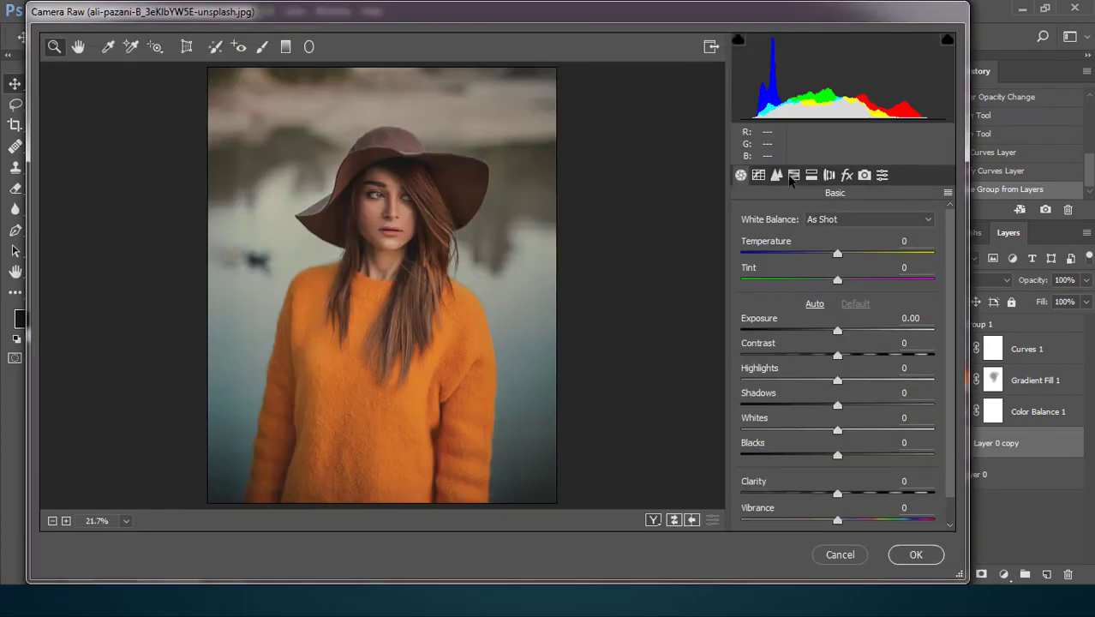
{"action": "left_click", "coordinate": [792, 175]}
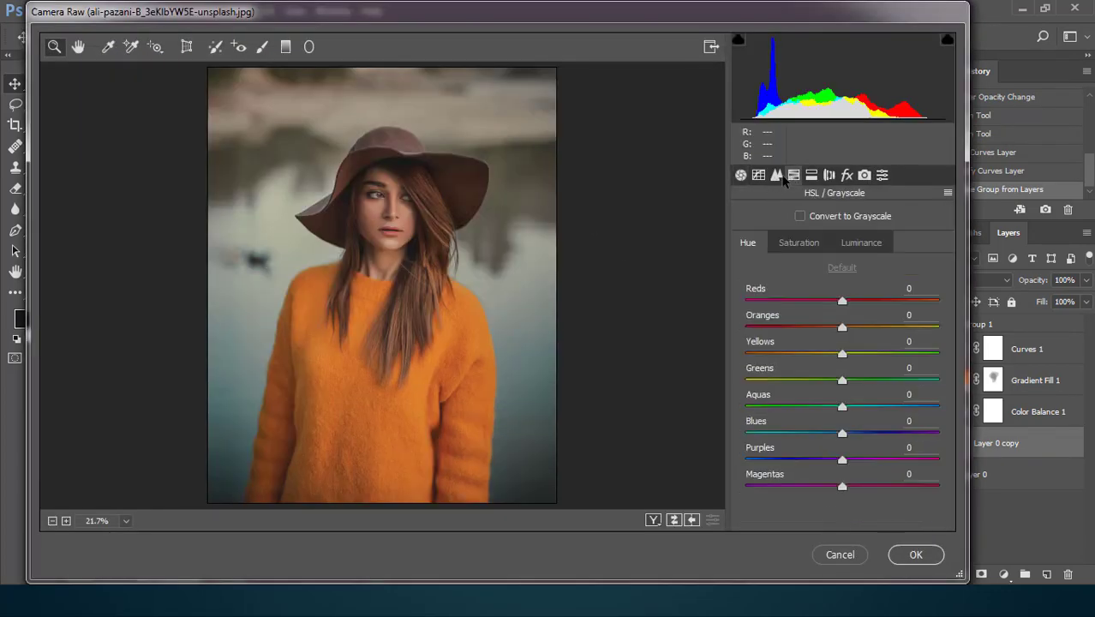
{"action": "left_click", "coordinate": [776, 175]}
{"action": "left_click_drag", "start_coordinate": [742, 375], "coordinate": [766, 374]}
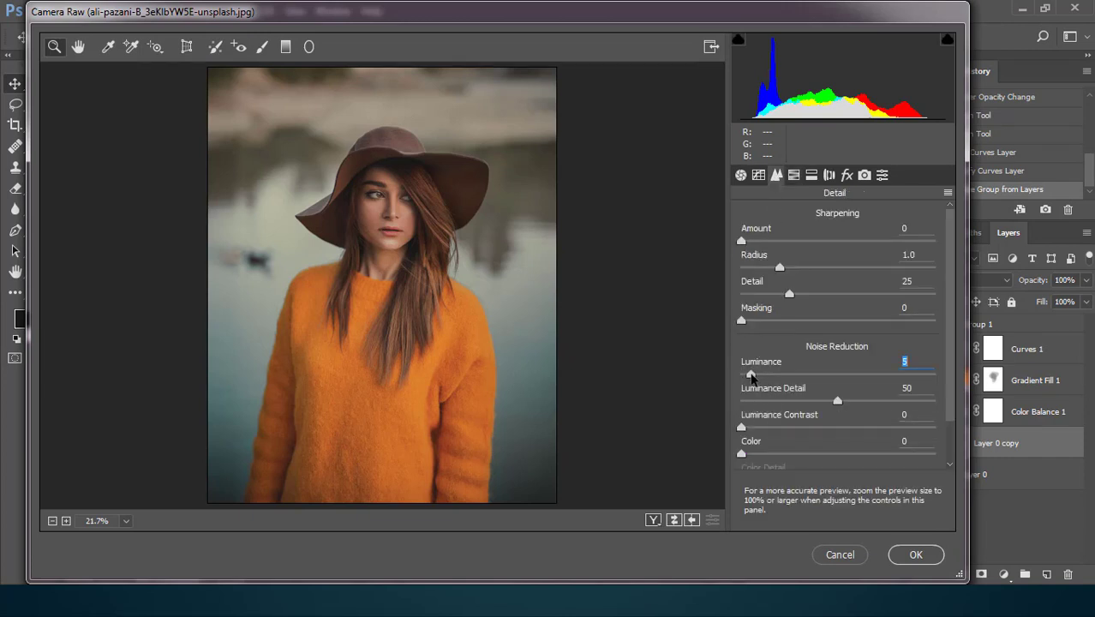
{"action": "left_click_drag", "start_coordinate": [837, 402], "coordinate": [817, 411]}
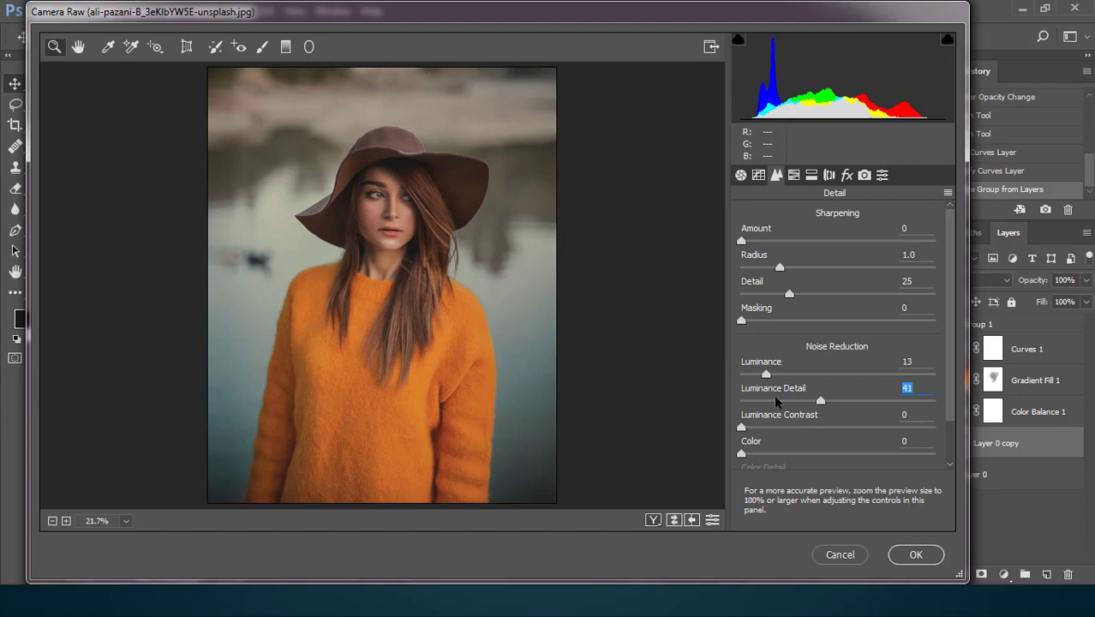
{"action": "left_click", "coordinate": [918, 557]}
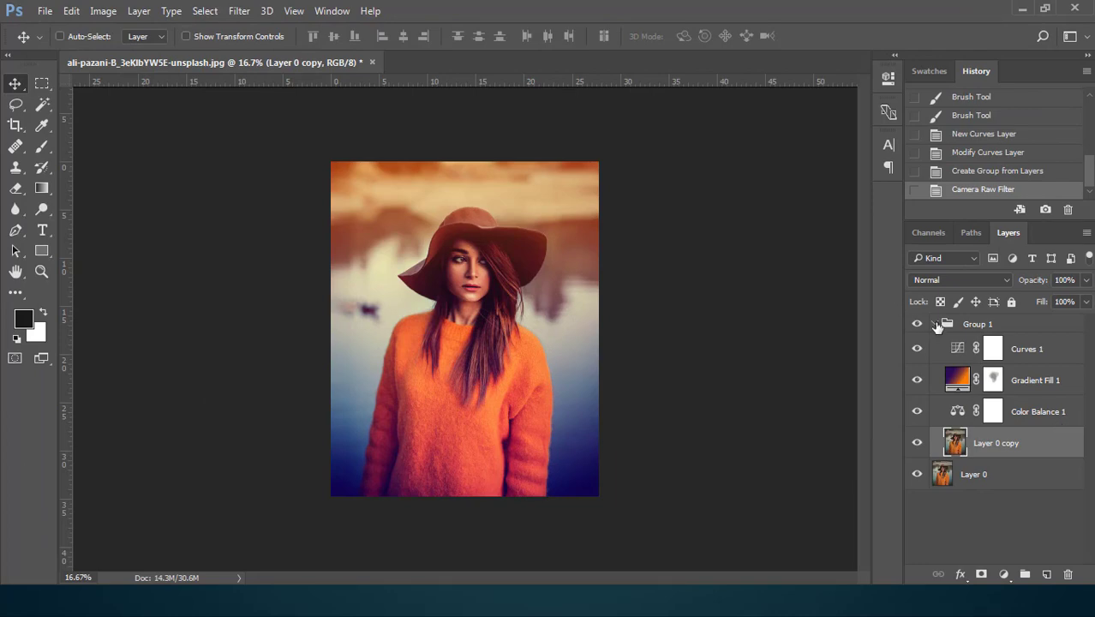
Duplicate Group 1 and merge the Group 1 copy into a single layer.
{"action": "left_click", "coordinate": [935, 324]}
{"action": "right_click", "coordinate": [1004, 325]}
{"action": "left_click", "coordinate": [822, 91]}
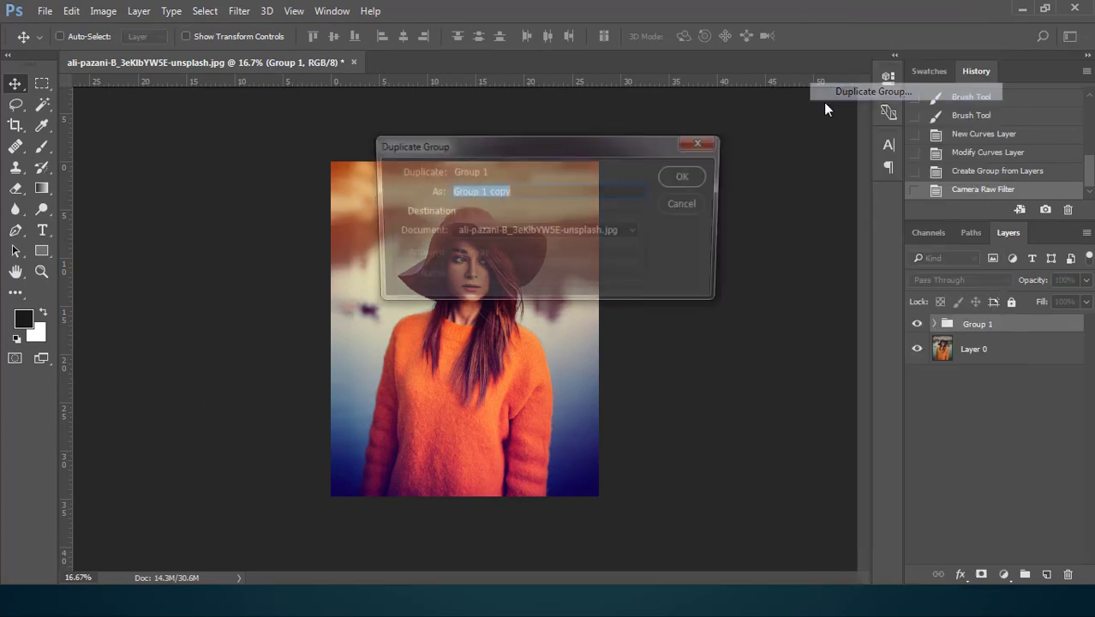
{"action": "left_click", "coordinate": [688, 176]}
{"action": "right_click", "coordinate": [1019, 330]}
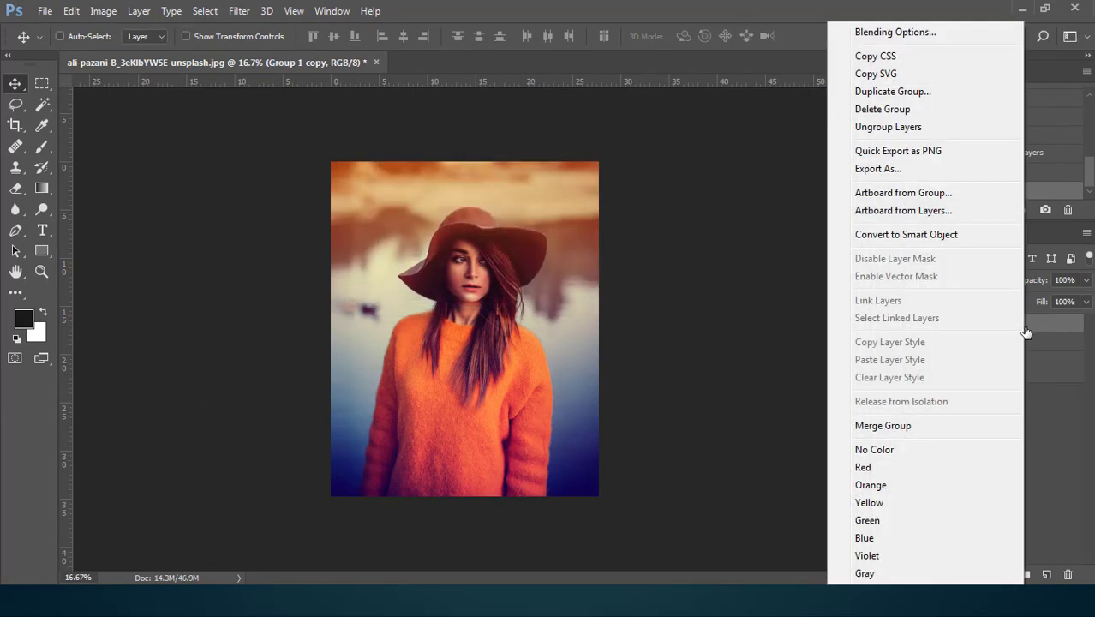
{"action": "left_click", "coordinate": [931, 430]}
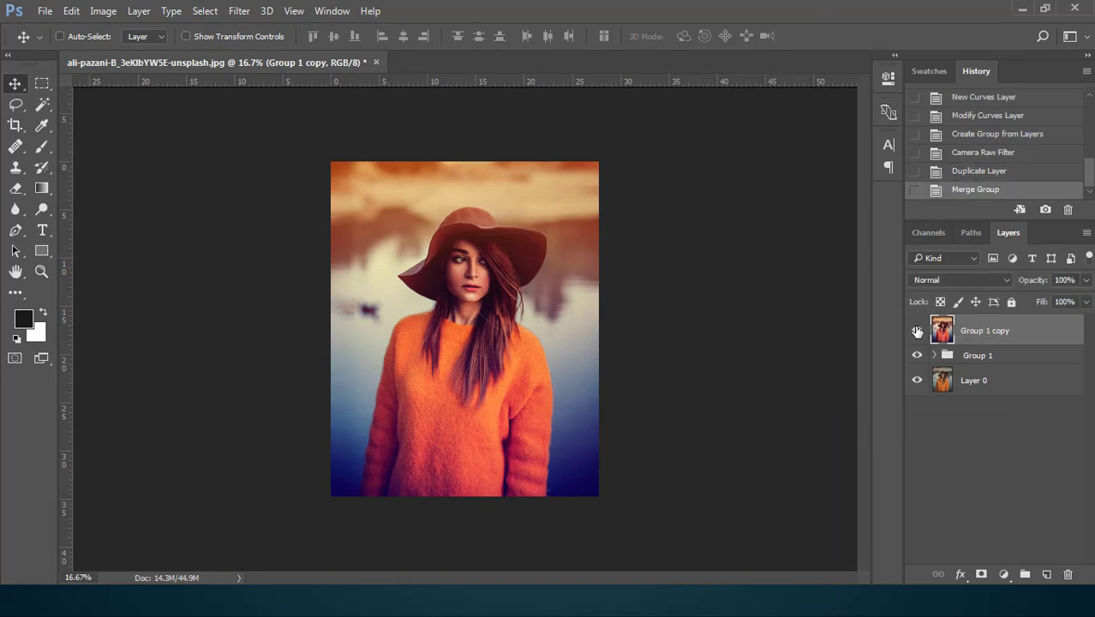
Open Camera Raw on the merged Group 1 copy and set the Oranges hue to 0.
{"action": "left_click", "coordinate": [239, 11]}
{"action": "left_click", "coordinate": [274, 100]}
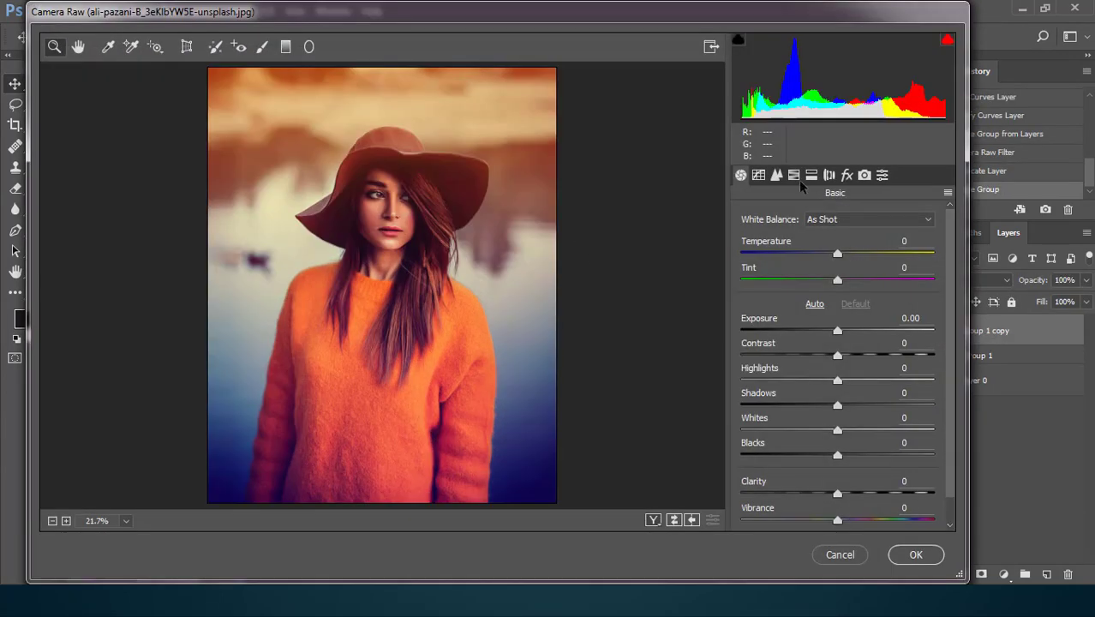
{"action": "left_click", "coordinate": [794, 176]}
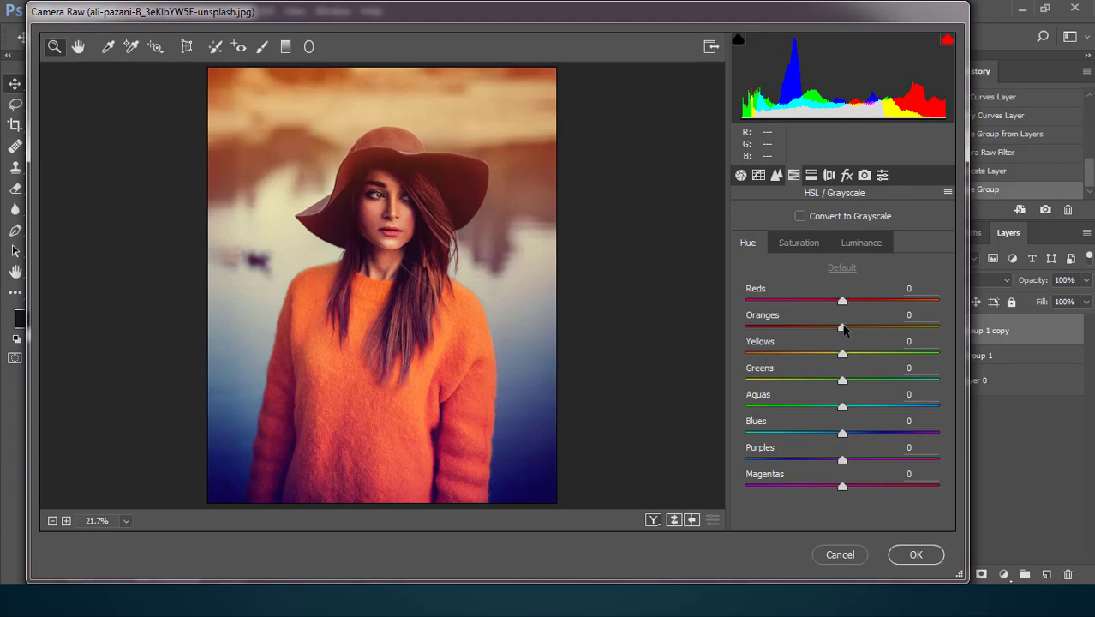
{"action": "left_click_drag", "start_coordinate": [844, 331], "coordinate": [872, 339]}
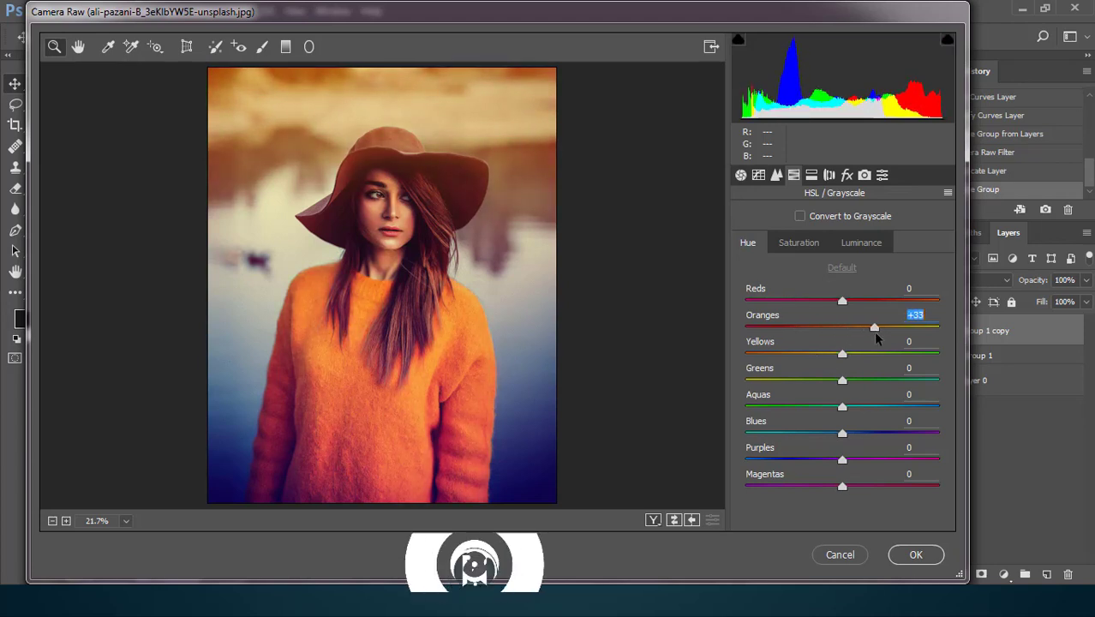
{"action": "left_click_drag", "start_coordinate": [873, 339], "coordinate": [839, 334]}
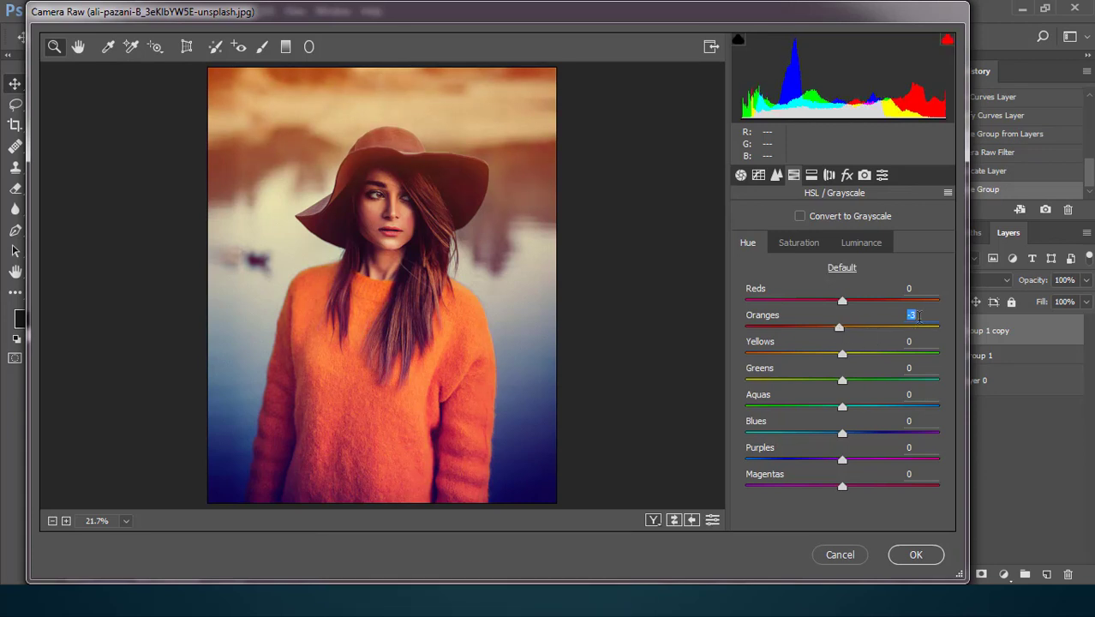
{"action": "type", "text": "0"}
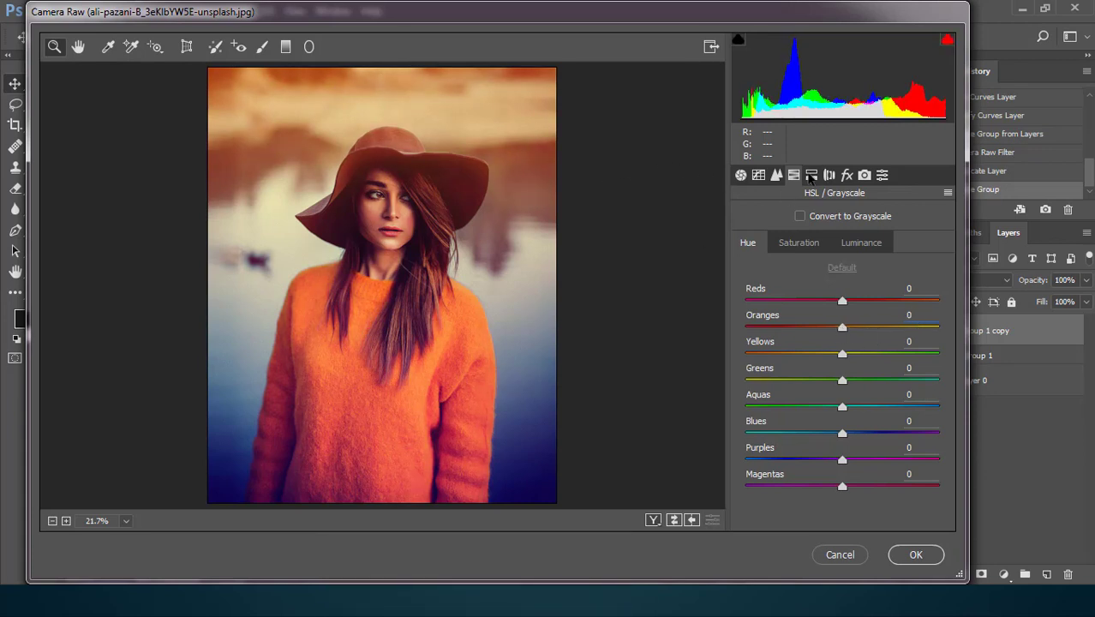
Glance at Split Toning, then return to the HSL / Grayscale adjustments.
{"action": "left_click", "coordinate": [811, 176]}
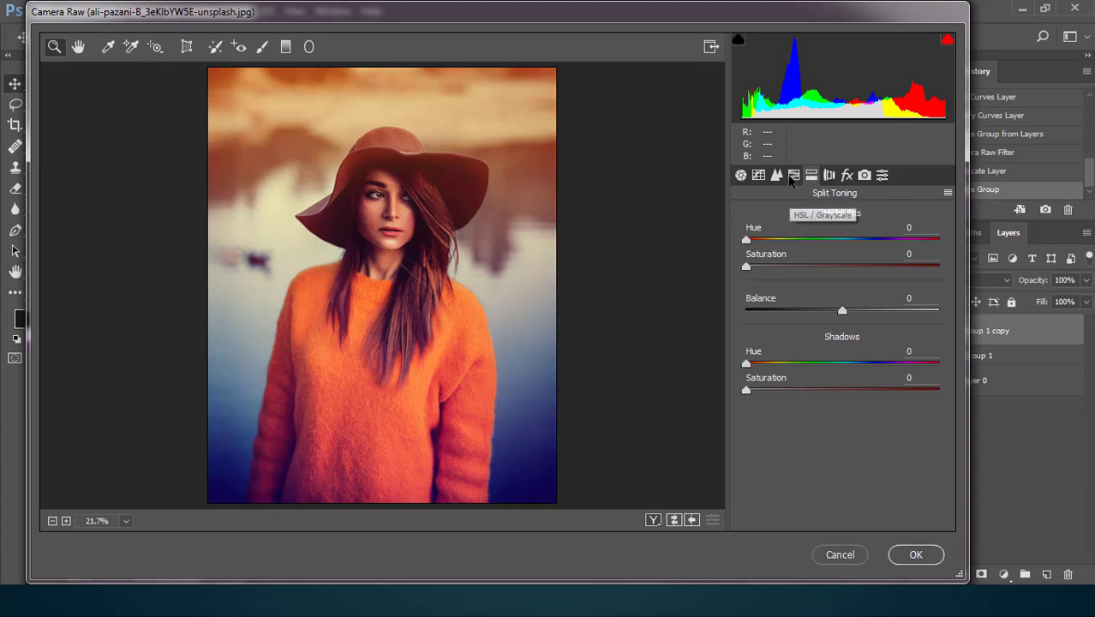
{"action": "left_click", "coordinate": [793, 177]}
{"action": "left_click", "coordinate": [777, 176]}
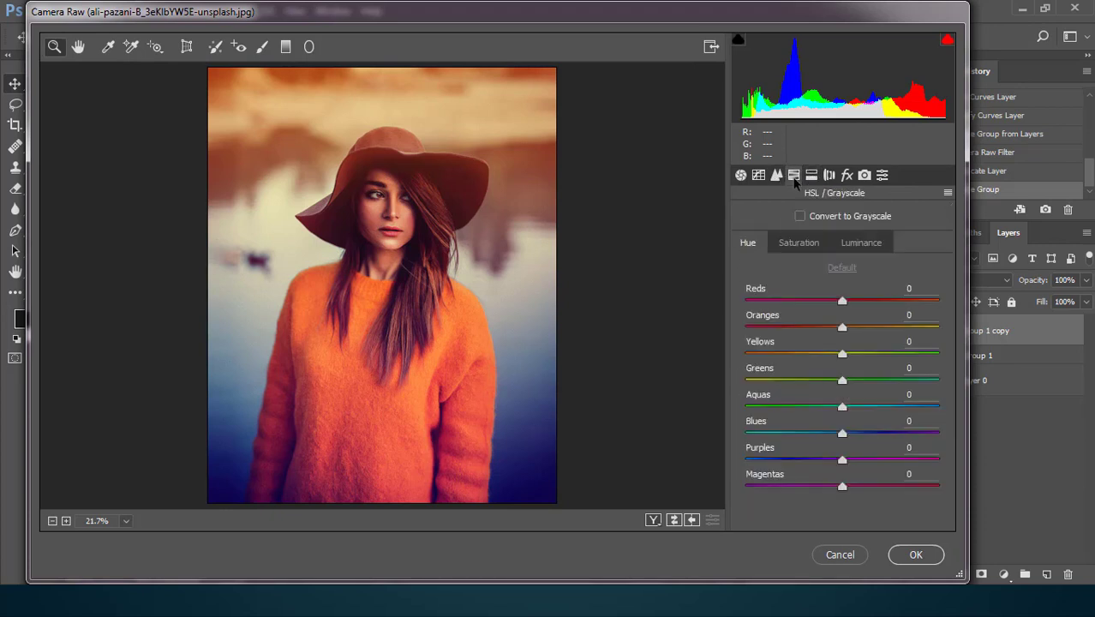
Set HSL saturation: Oranges lowered, Reds -13, Yellows -43, Aquas raised, then apply Camera Raw.
{"action": "left_click", "coordinate": [799, 242]}
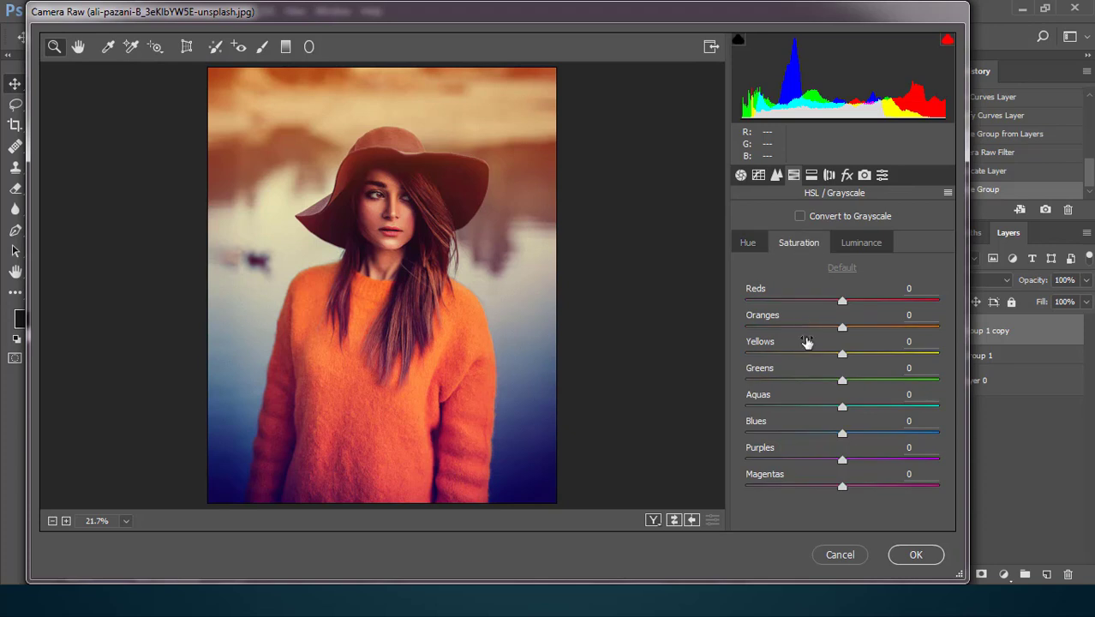
{"action": "mouse_move", "coordinate": [842, 327]}
{"action": "left_mouse_down"}
{"action": "mouse_move", "coordinate": [809, 328]}
{"action": "mouse_move", "coordinate": [817, 301]}
{"action": "mouse_move", "coordinate": [847, 331]}
{"action": "left_mouse_up"}
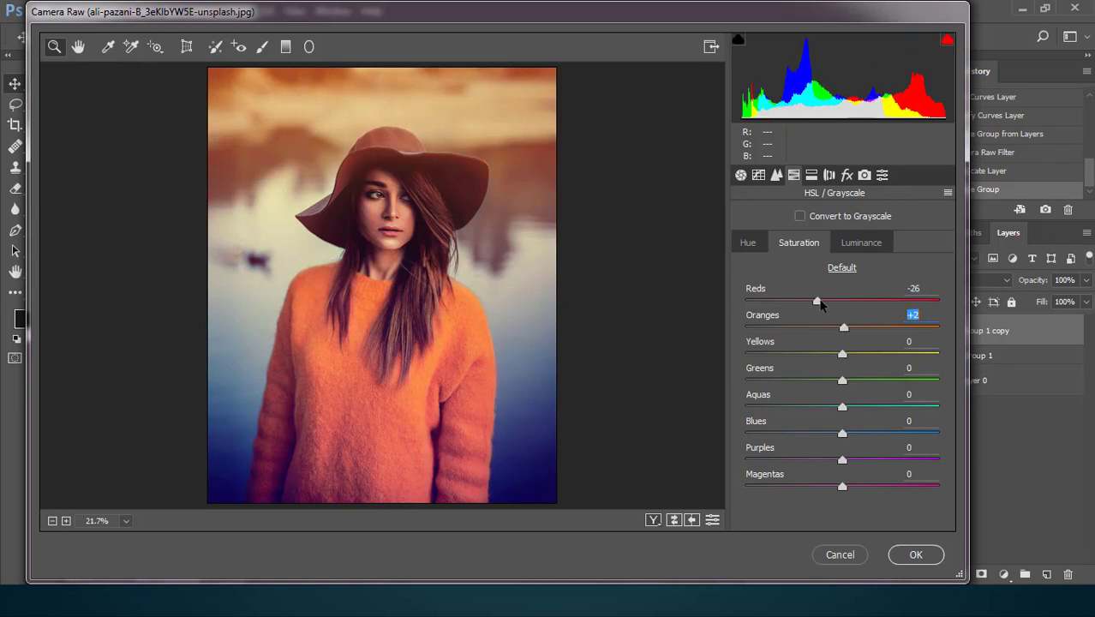
{"action": "left_click_drag", "start_coordinate": [817, 302], "coordinate": [814, 304]}
{"action": "left_click_drag", "start_coordinate": [842, 355], "coordinate": [798, 359]}
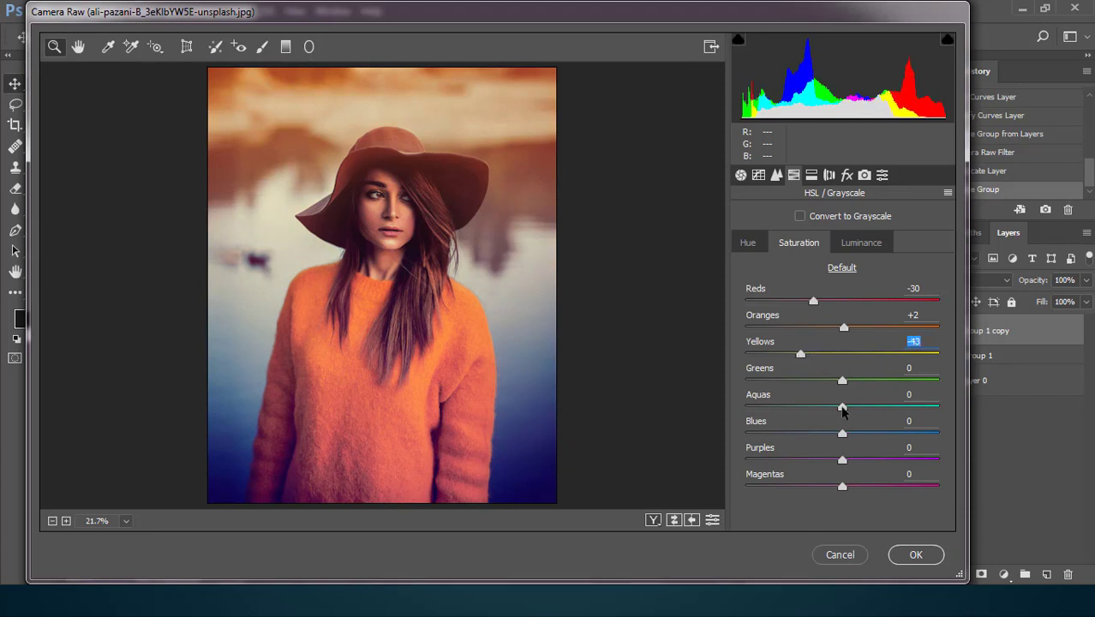
{"action": "mouse_move", "coordinate": [842, 407]}
{"action": "left_mouse_down"}
{"action": "mouse_move", "coordinate": [817, 435]}
{"action": "mouse_move", "coordinate": [862, 460]}
{"action": "mouse_move", "coordinate": [876, 486]}
{"action": "left_mouse_up"}
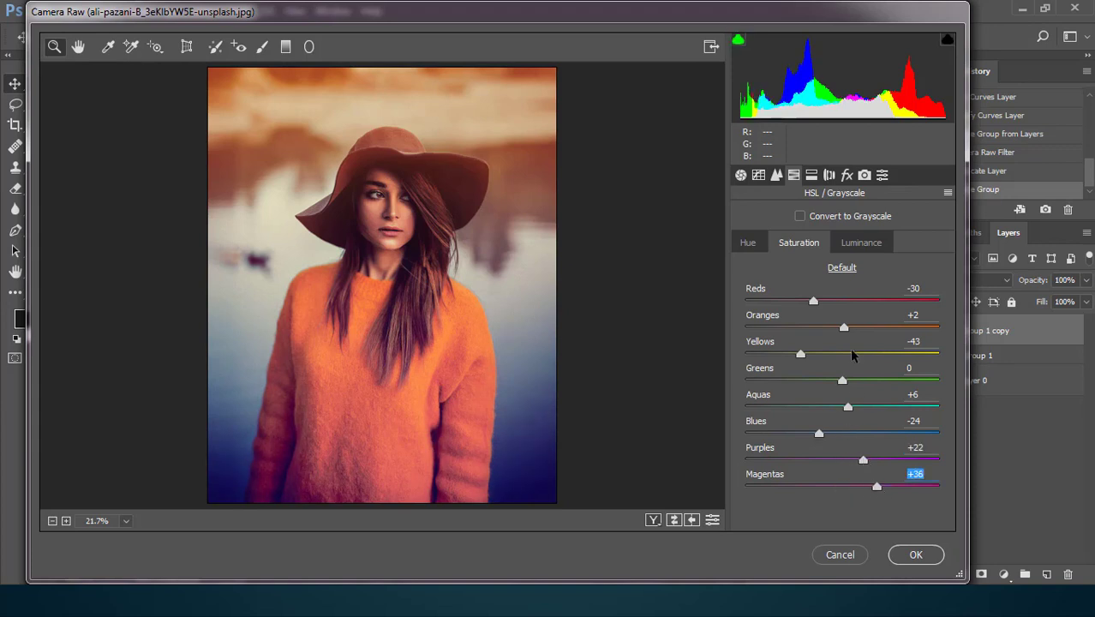
{"action": "left_click_drag", "start_coordinate": [812, 301], "coordinate": [829, 302]}
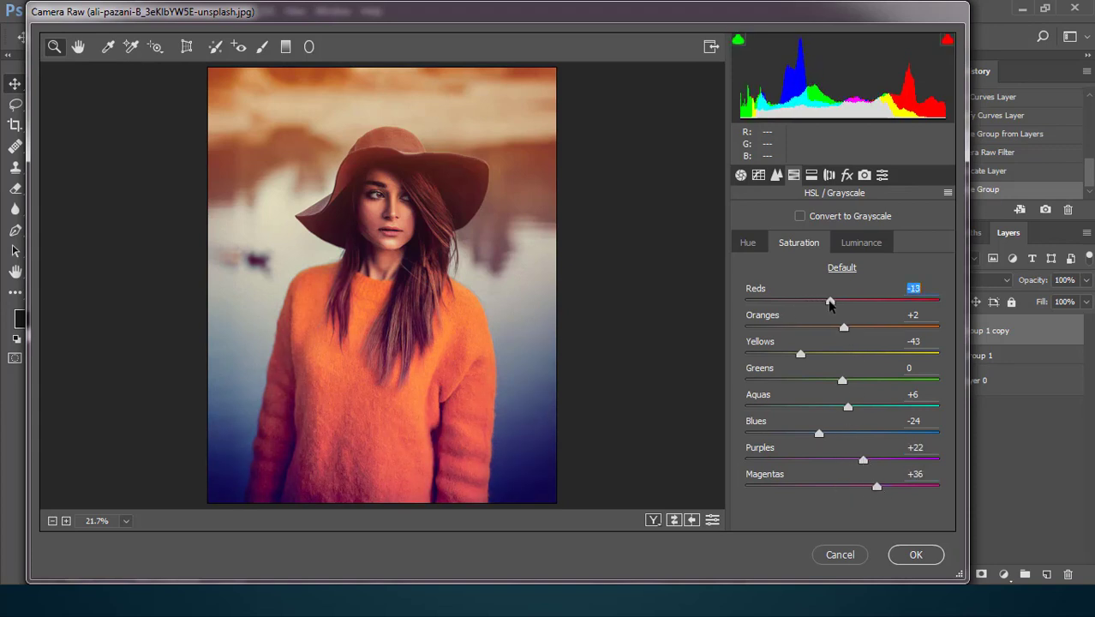
{"action": "left_click", "coordinate": [925, 557]}
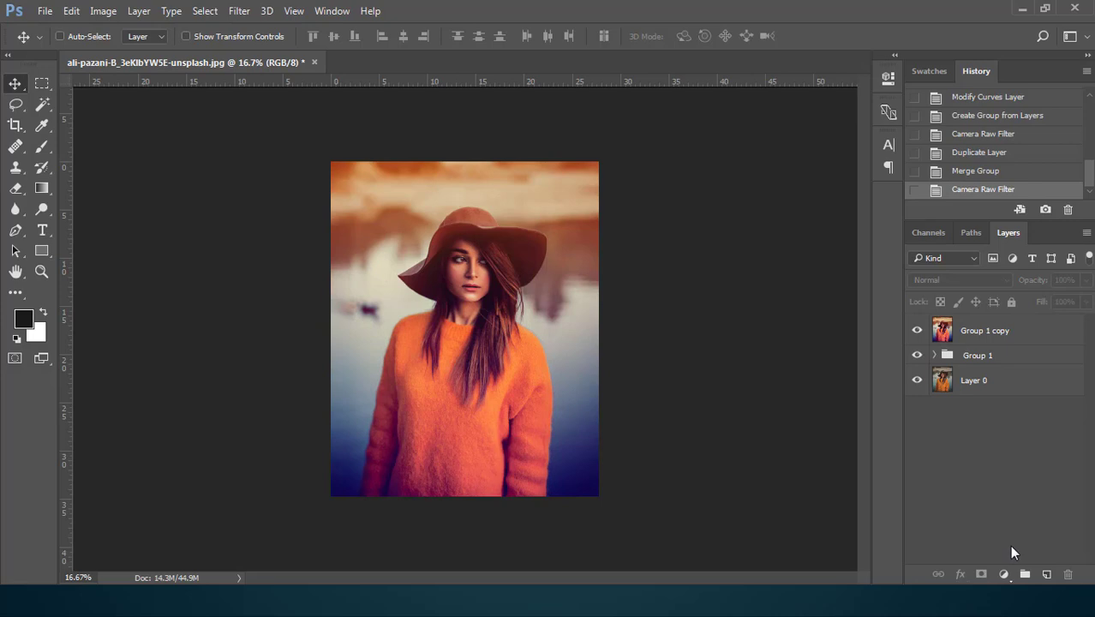
Add a layer mask to Group 1 copy and zoom in on the face.
{"action": "left_click", "coordinate": [916, 330]}
{"action": "left_click", "coordinate": [1009, 325]}
{"action": "left_click", "coordinate": [982, 575]}
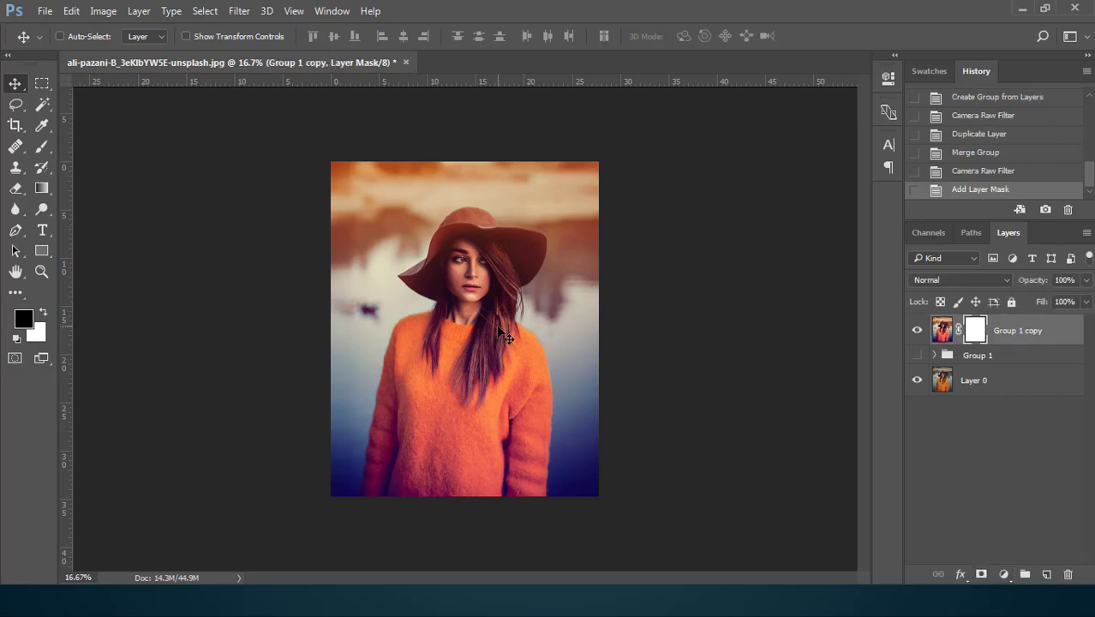
{"action": "key", "text": "ctrl+plus"}
{"action": "key", "text": "ctrl+plus"}
{"action": "key", "text": "ctrl+plus"}
{"action": "key", "text": "ctrl+plus"}
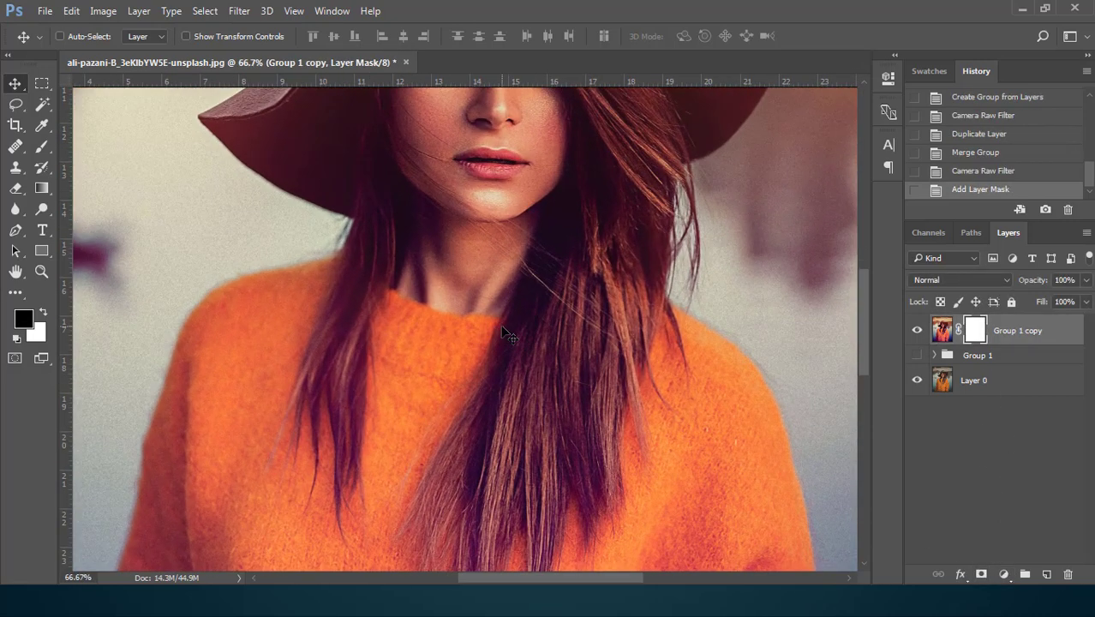
{"action": "scroll", "coordinate": [501, 332], "scroll_direction": "up", "scroll_amount": 1}
{"action": "scroll", "coordinate": [501, 333], "scroll_direction": "up", "scroll_amount": 1}
Brush black over the face on the mask at 56% opacity to soften the grade.
{"action": "left_click", "coordinate": [39, 148]}
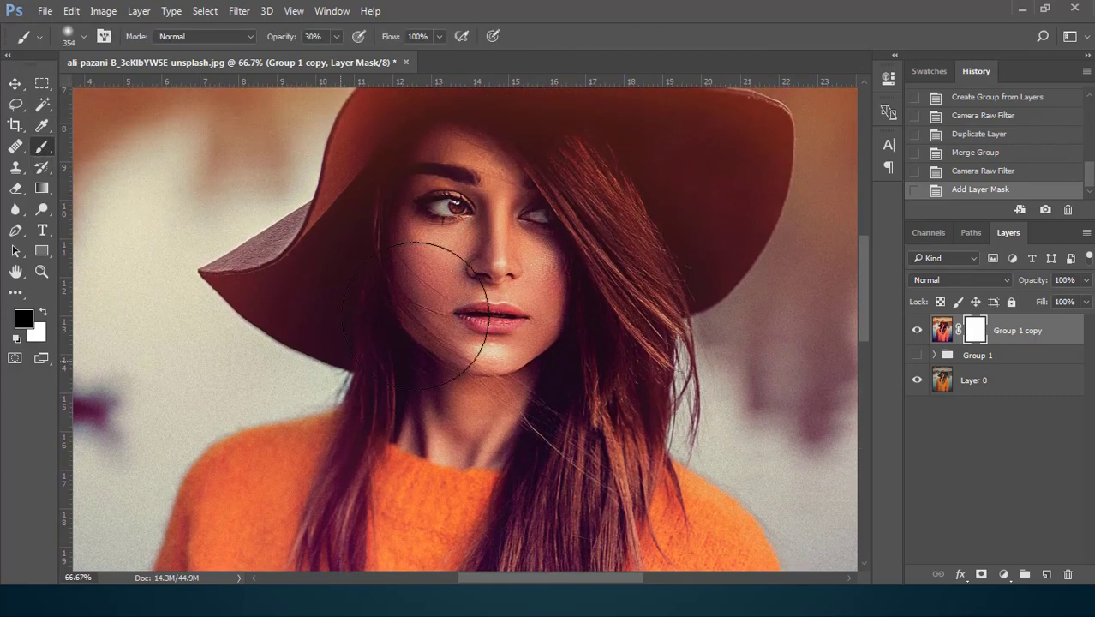
{"action": "left_click_drag", "start_coordinate": [496, 276], "coordinate": [435, 208]}
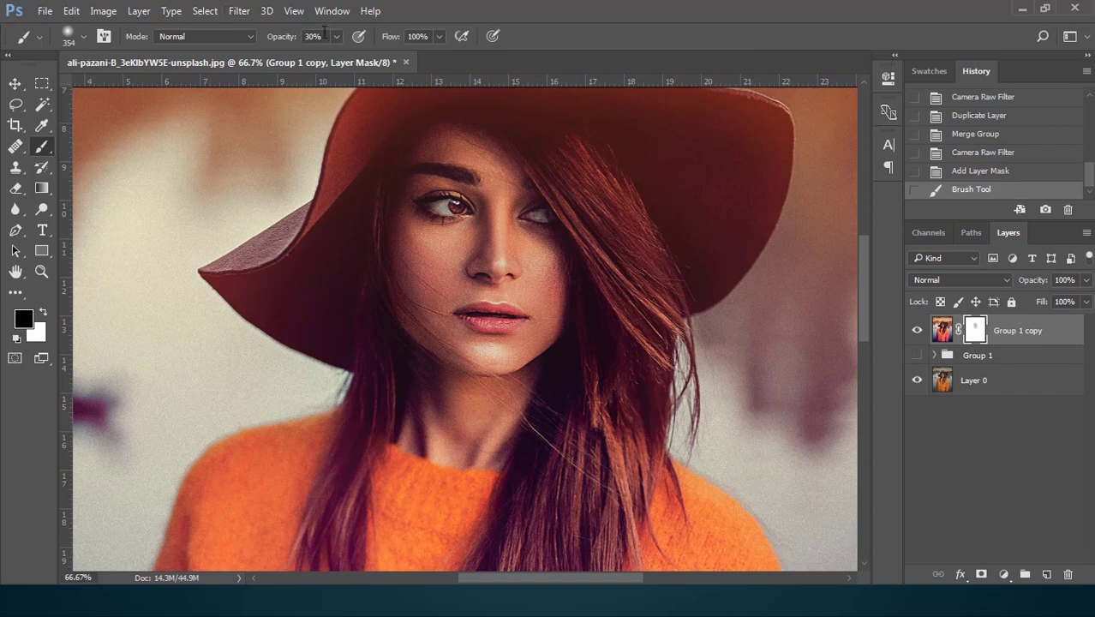
{"action": "left_click_drag", "start_coordinate": [357, 58], "coordinate": [357, 56]}
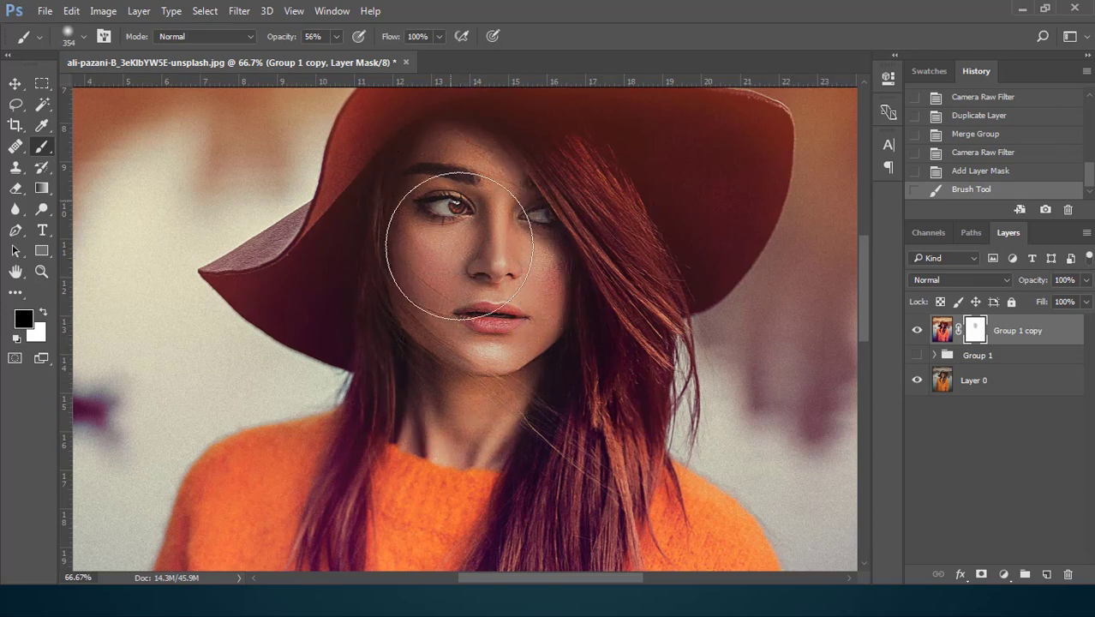
{"action": "left_click", "coordinate": [463, 369]}
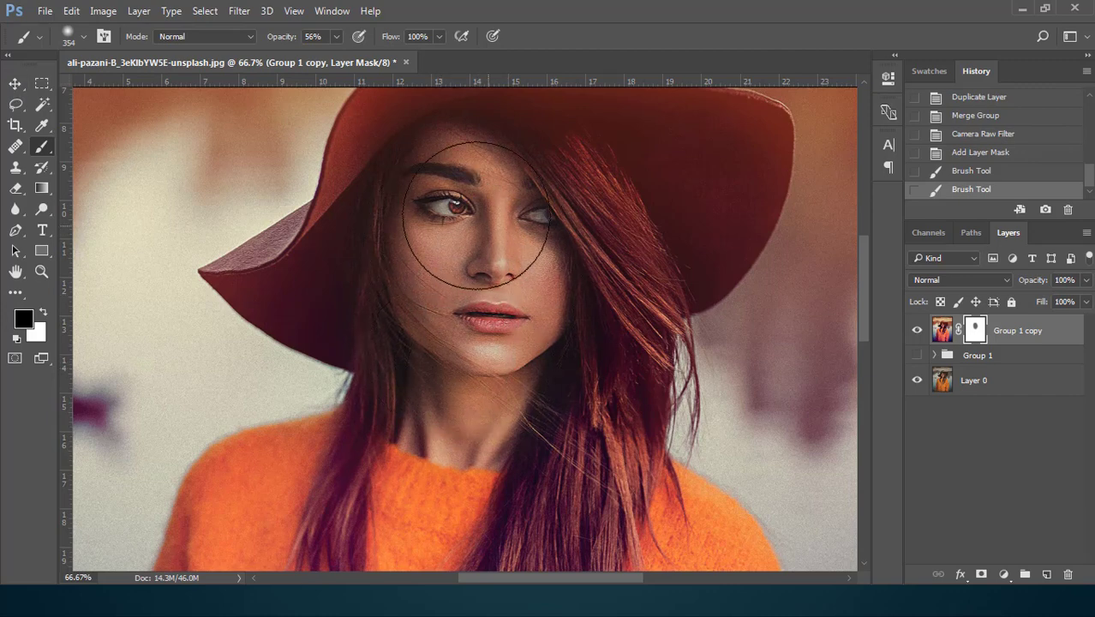
{"action": "left_click", "coordinate": [447, 370]}
{"action": "left_click", "coordinate": [14, 83]}
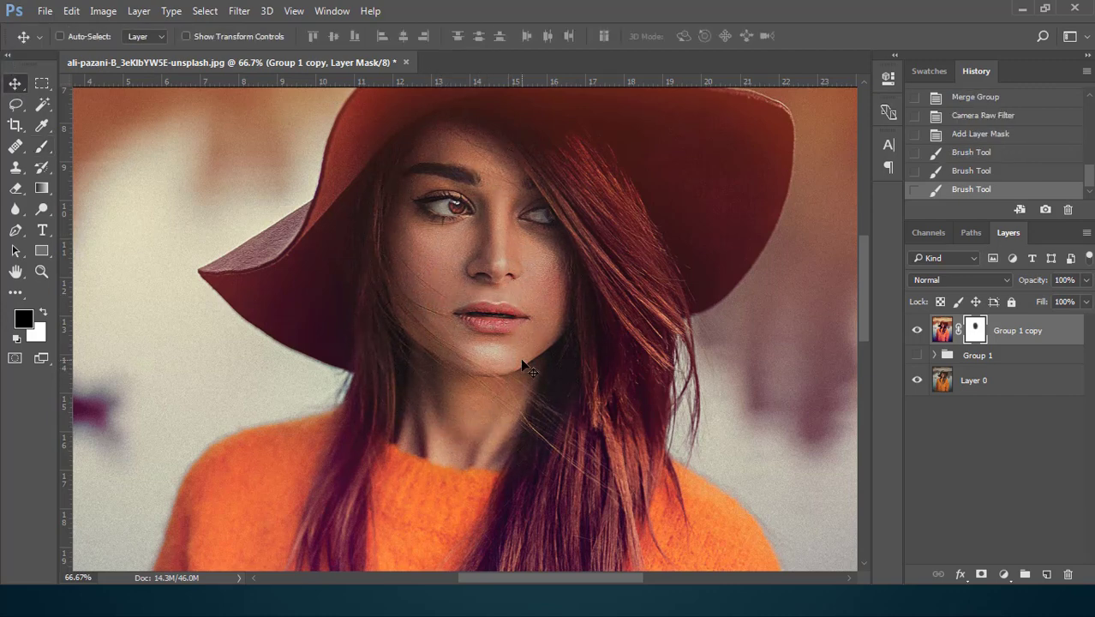
Zoom out and step back in History to remove the chin stroke.
{"action": "key", "text": "ctrl+minus"}
{"action": "key", "text": "ctrl+minus"}
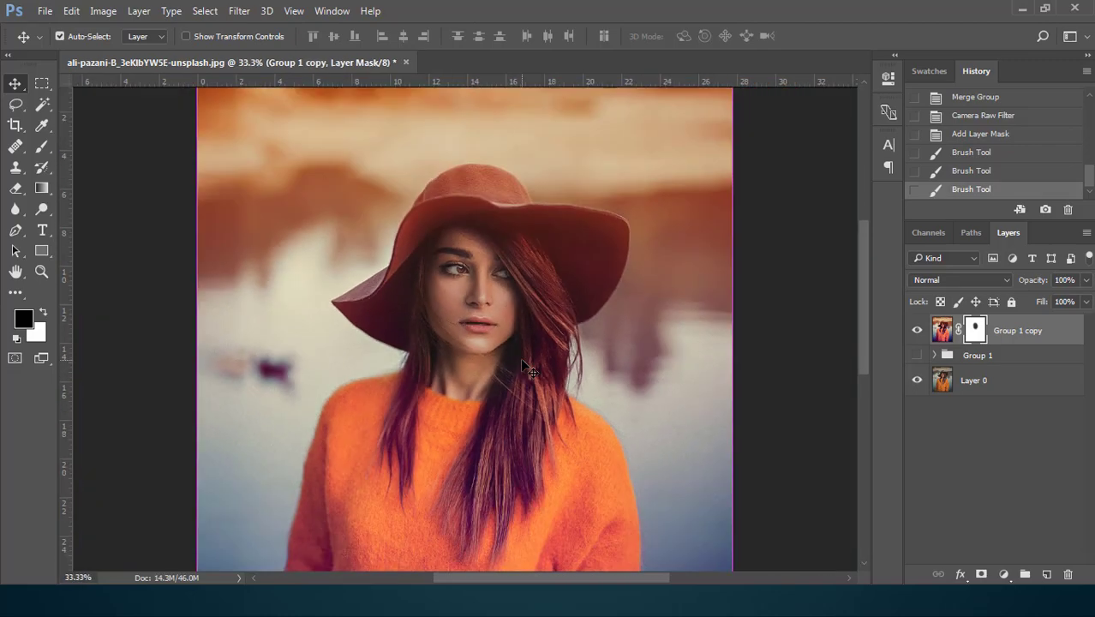
{"action": "key", "text": "ctrl+minus"}
{"action": "key", "text": "ctrl+minus"}
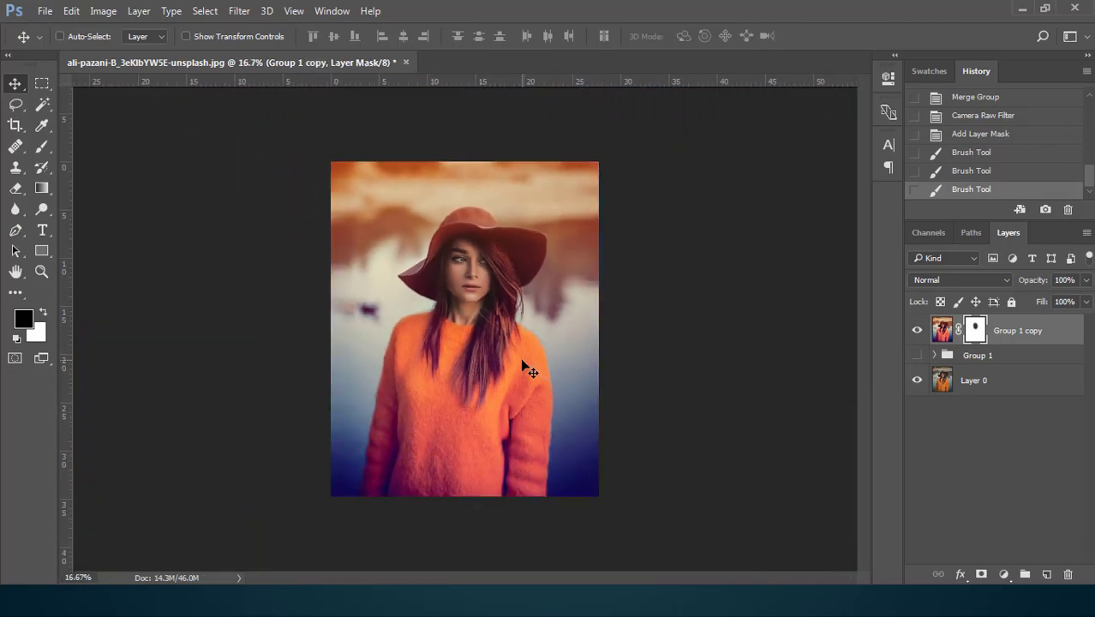
{"action": "left_click", "coordinate": [994, 172]}
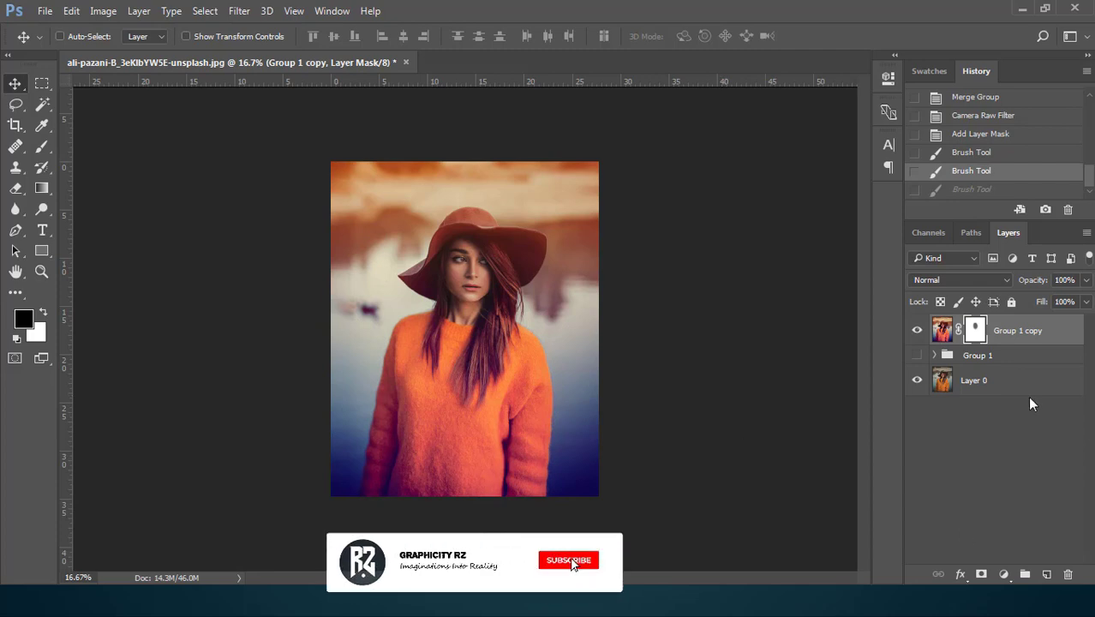
Toggle Group 1 copy's visibility to compare the graded and original photo.
{"action": "left_click", "coordinate": [916, 330]}
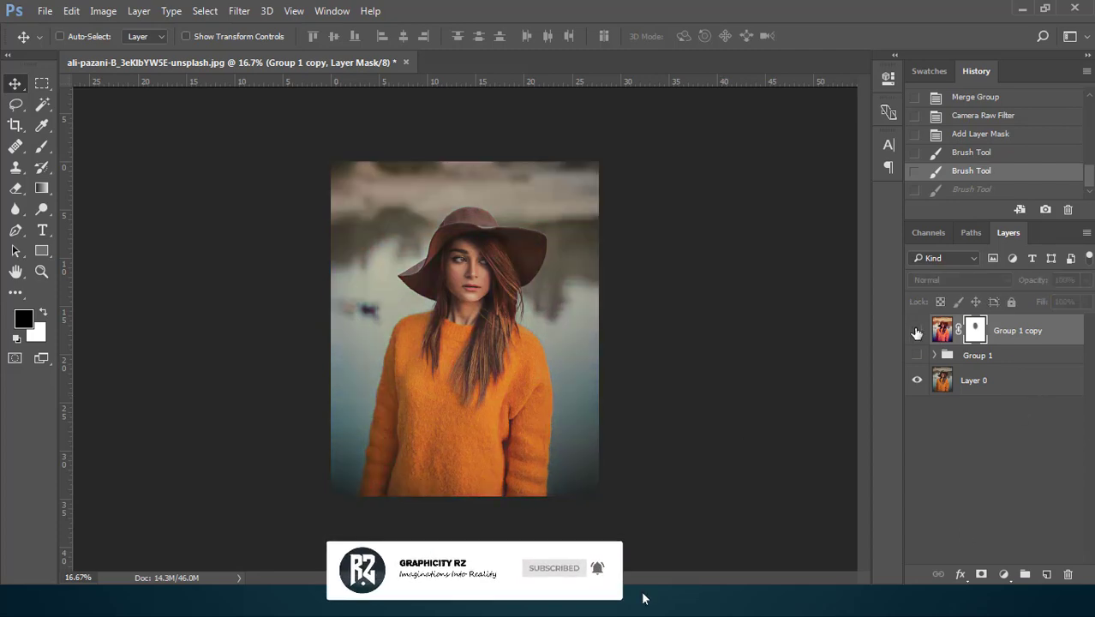
{"action": "left_click", "coordinate": [916, 331]}
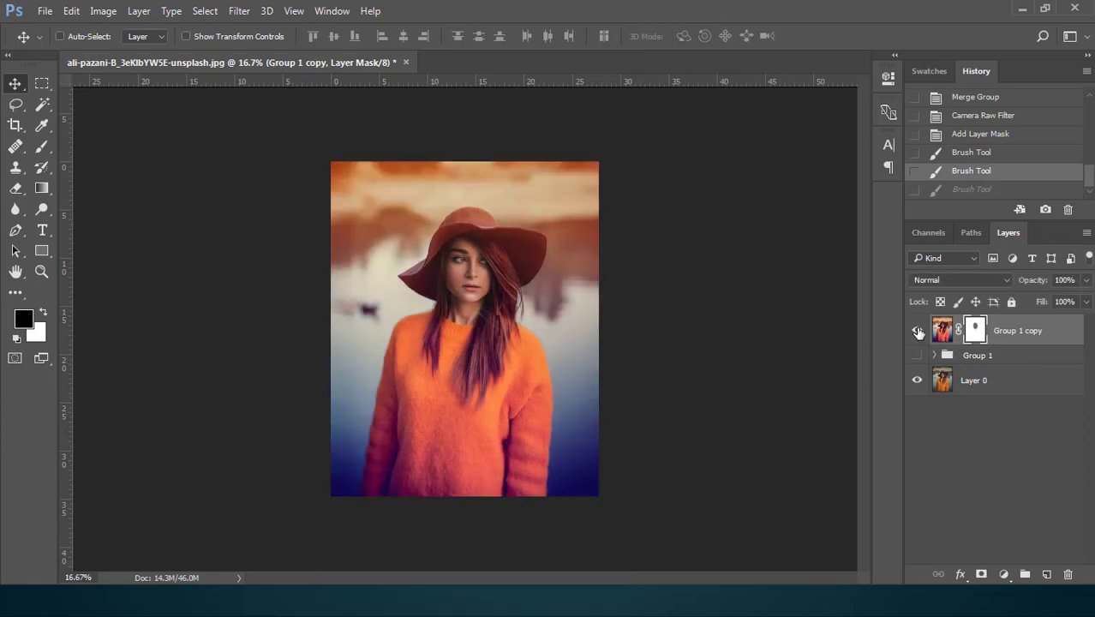
{"action": "left_click", "coordinate": [917, 332]}
{"action": "left_click", "coordinate": [917, 331]}
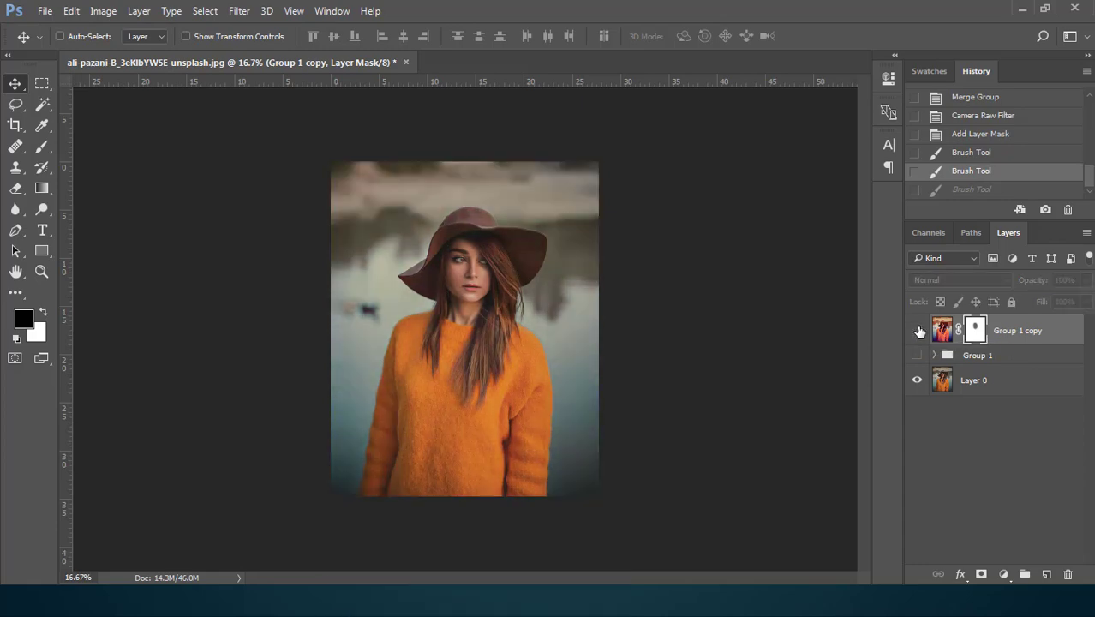